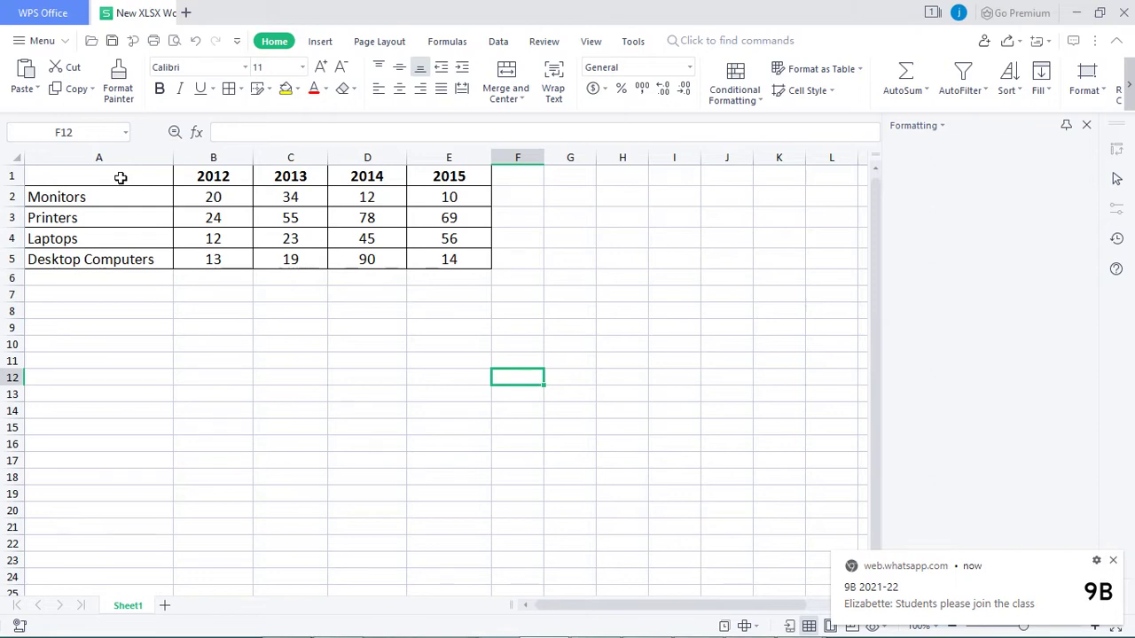
Step: Examine the sales table in A1:E5, covering the item names and each year column from 2012 to 2015
drag(120, 179, 464, 265)
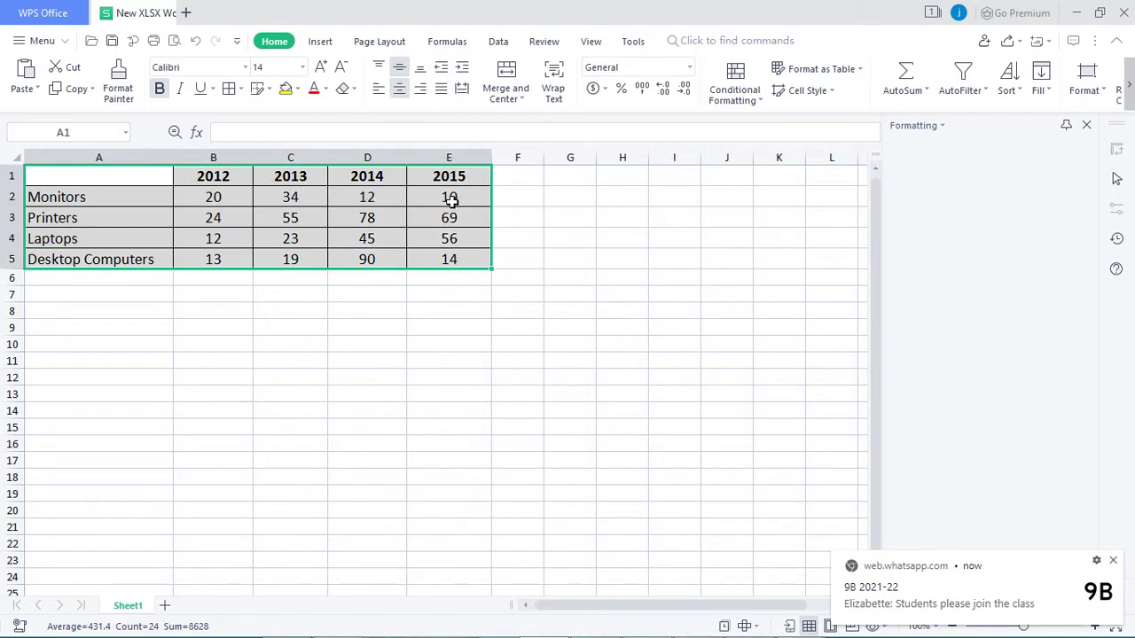
click(324, 326)
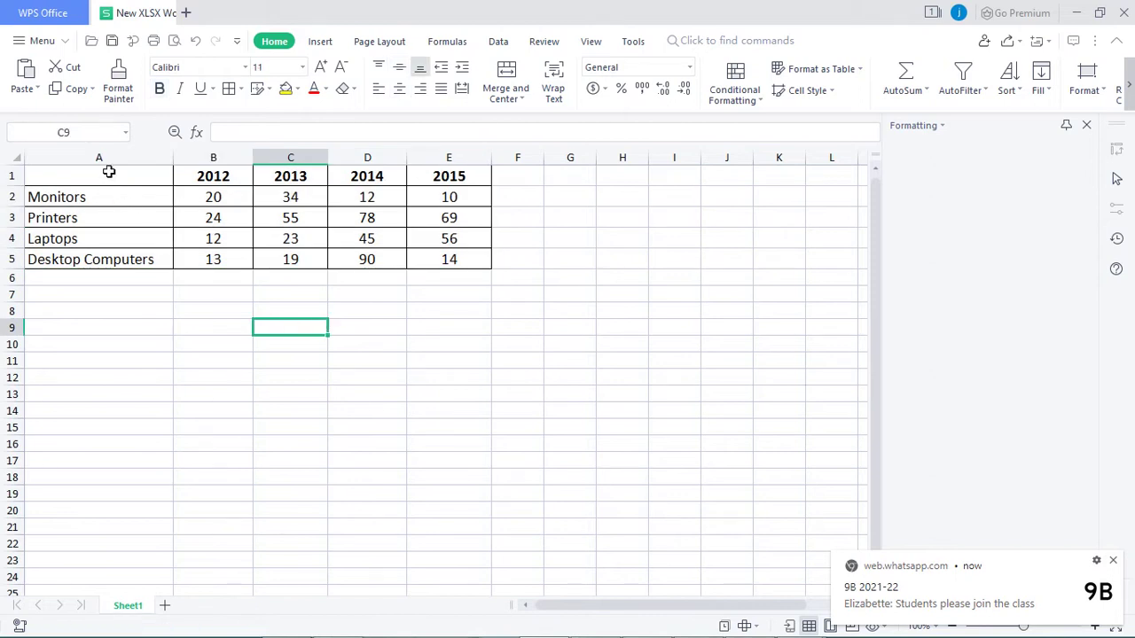
click(115, 155)
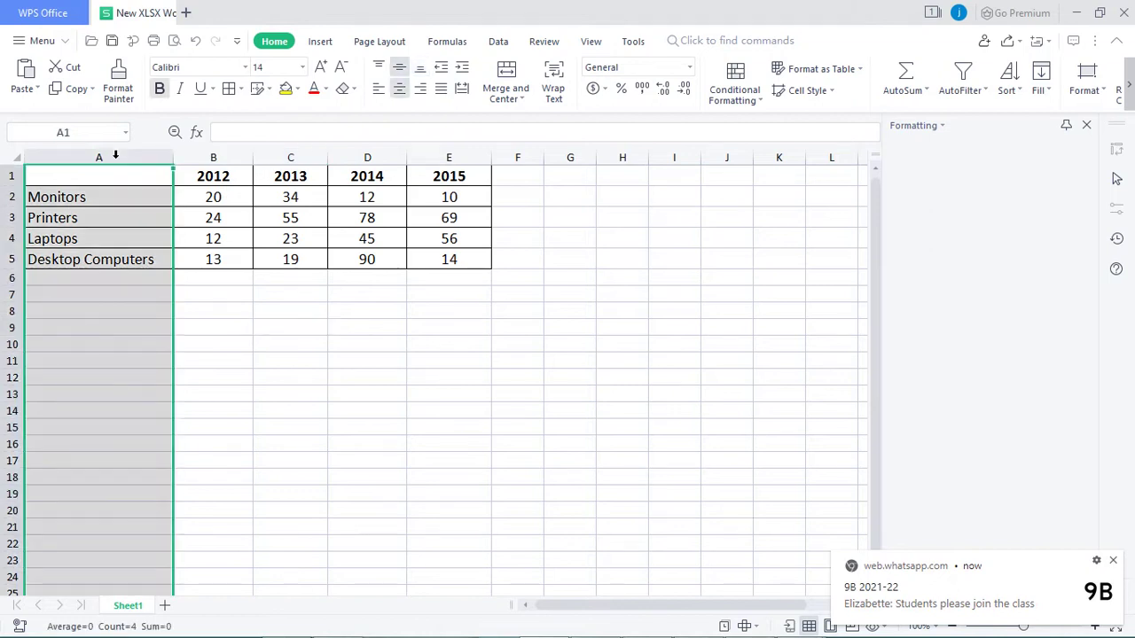
click(224, 156)
click(291, 156)
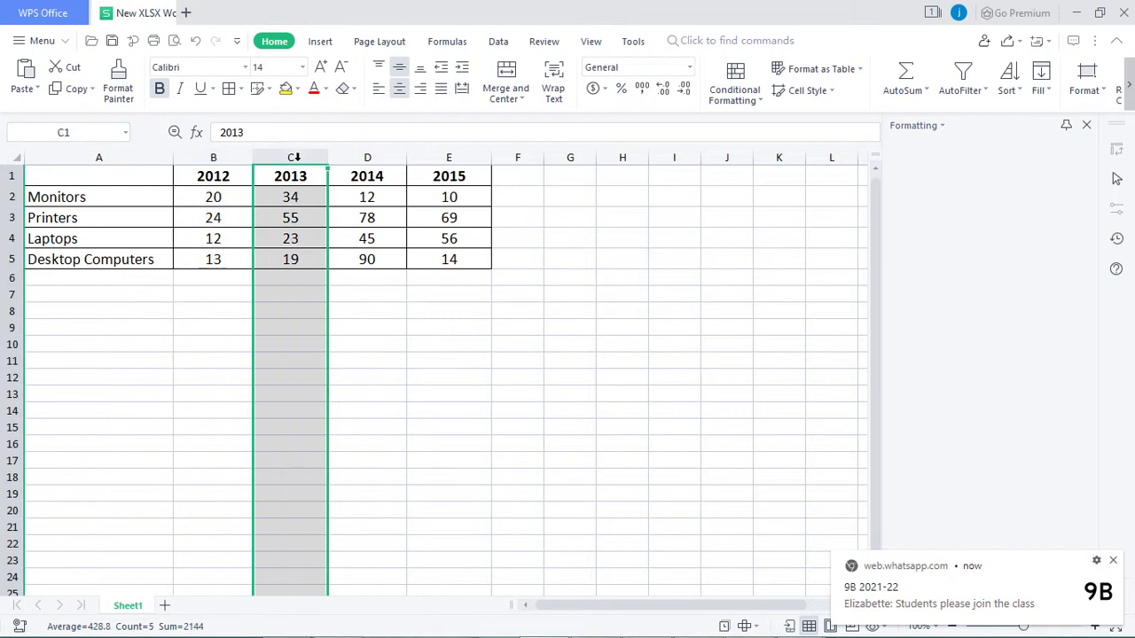
click(377, 157)
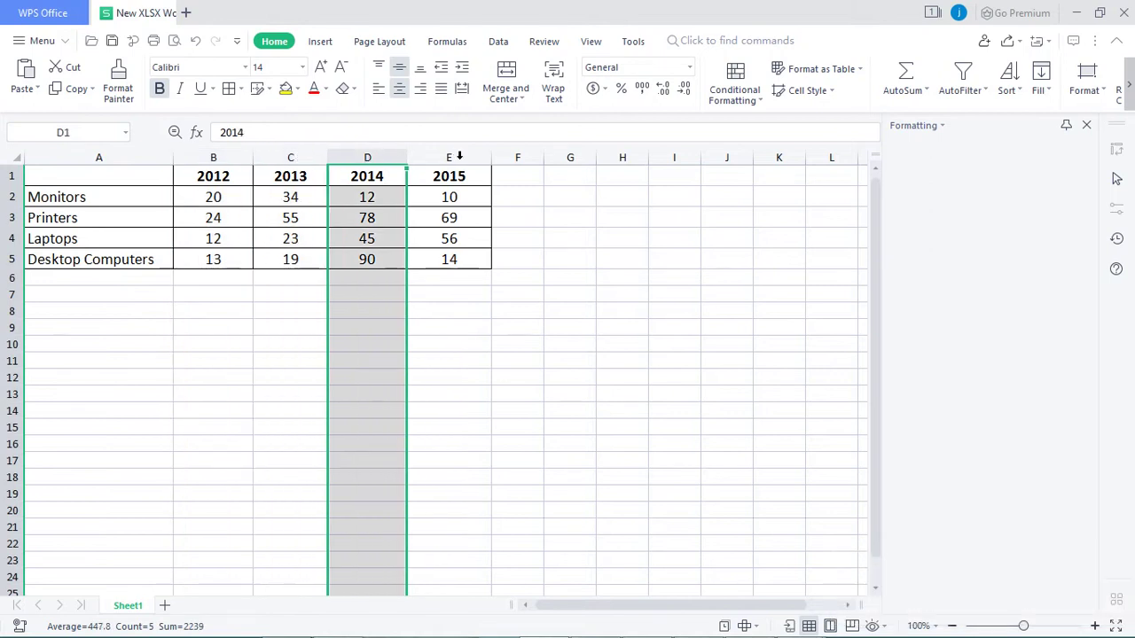
click(460, 157)
click(609, 274)
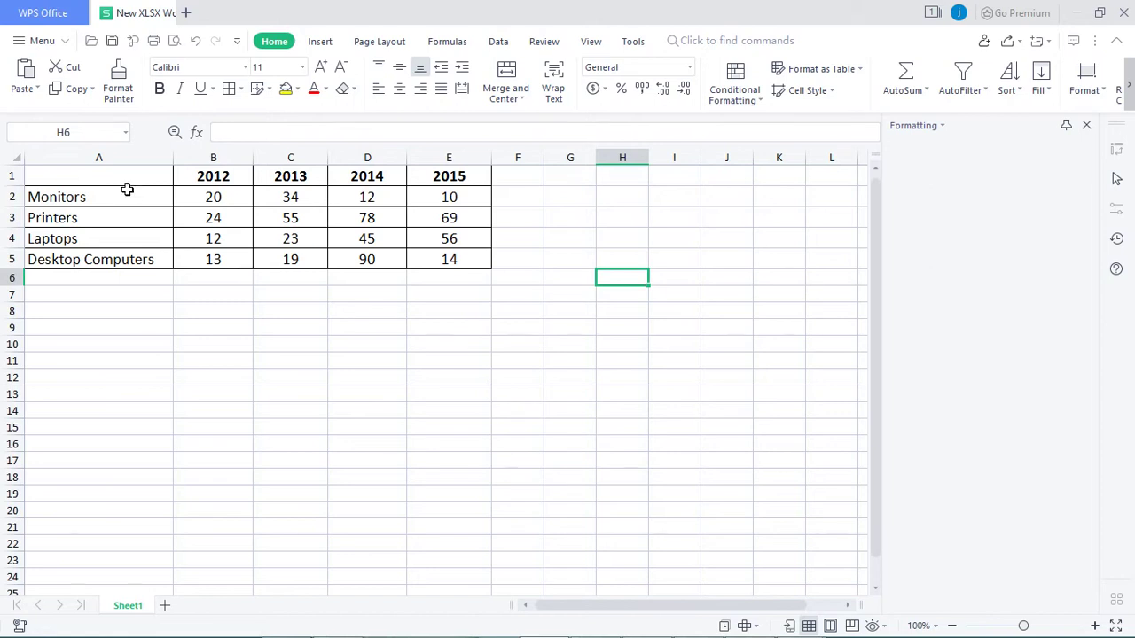
Step: Insert a 2-D clustered column chart from A1:E5 and place it beside the table, starting at column F
drag(130, 178, 456, 265)
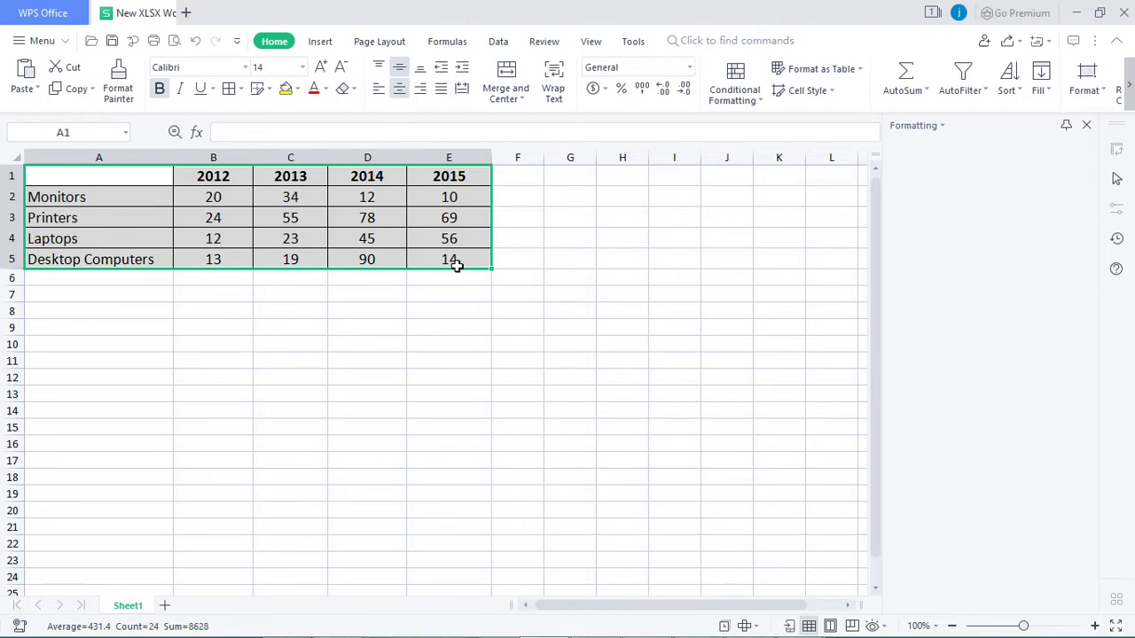
click(320, 42)
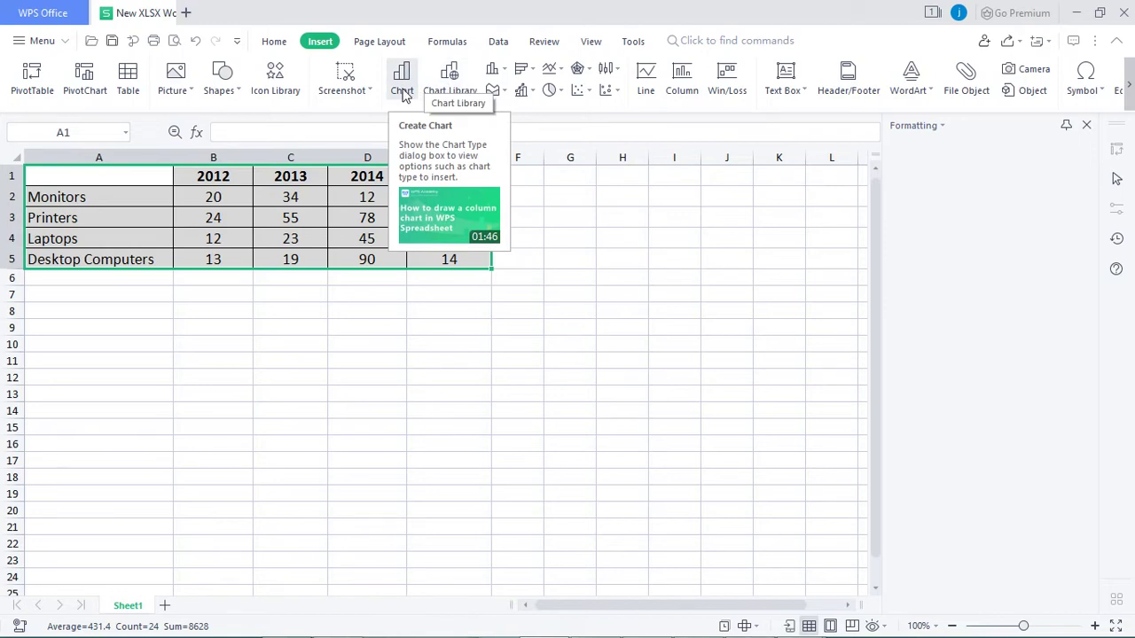
click(505, 71)
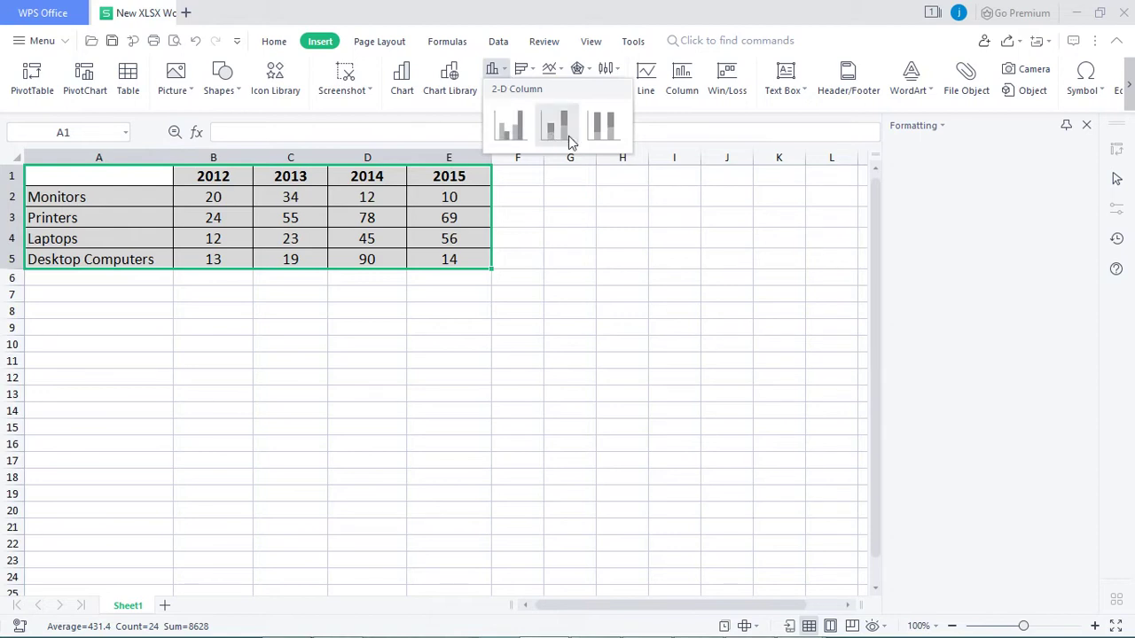
click(511, 129)
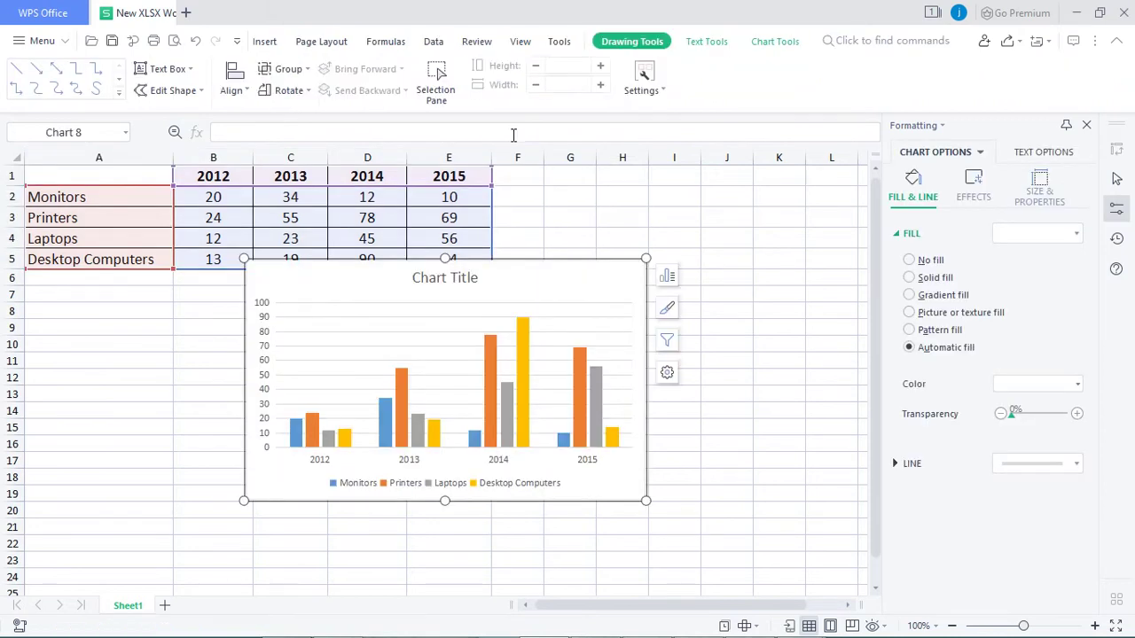
drag(531, 286, 770, 216)
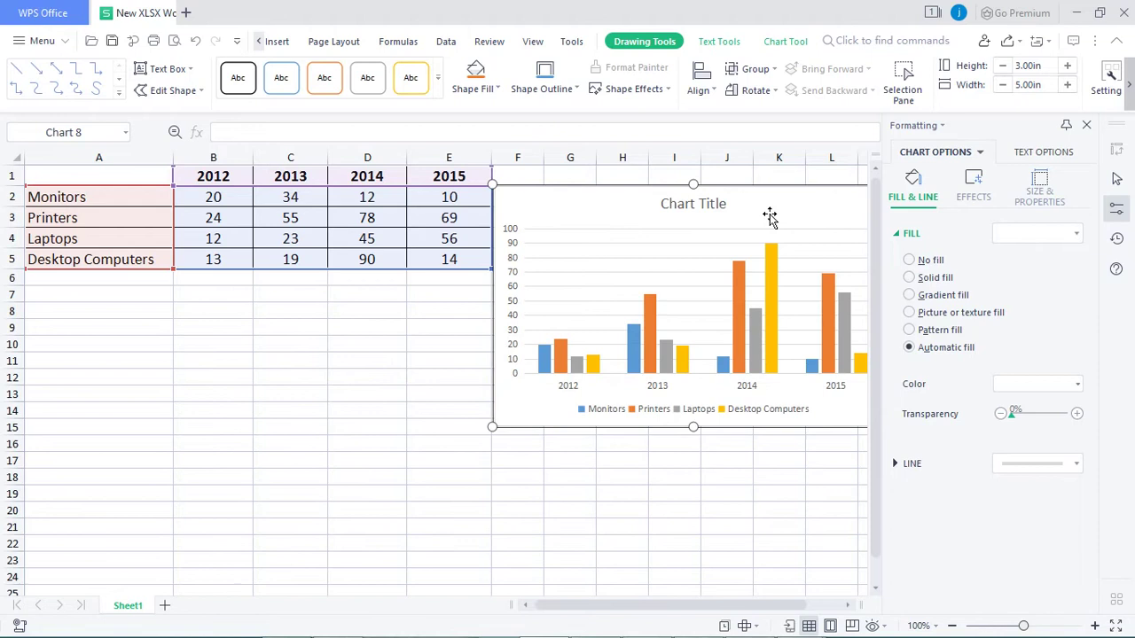
click(1089, 125)
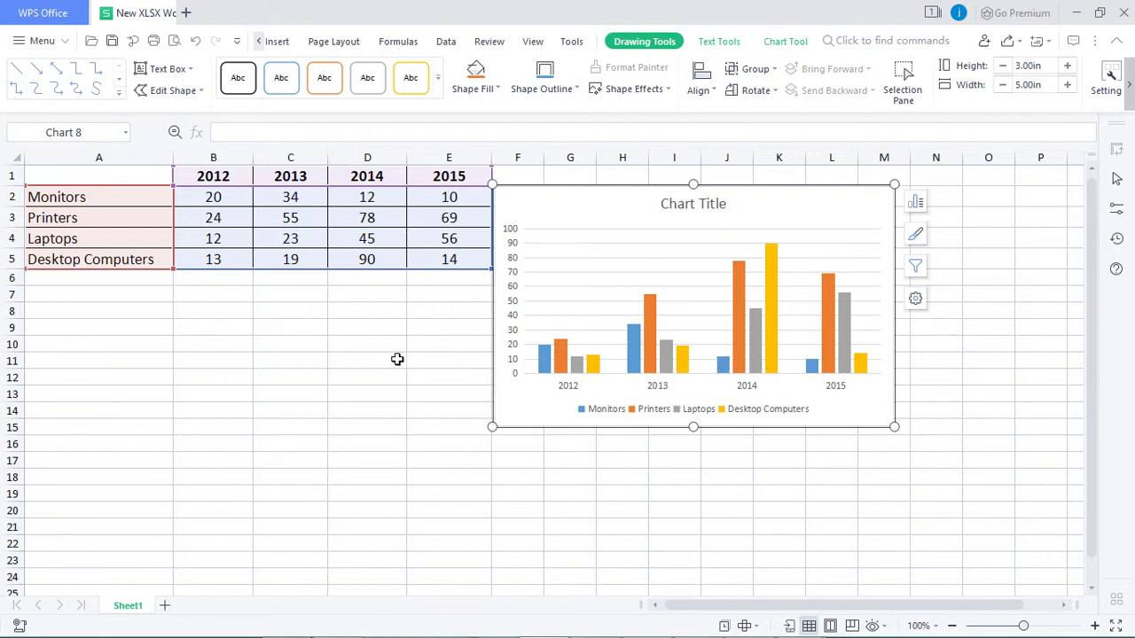
Step: Replace the column chart's title with "Items sold in different years"
double_click(718, 210)
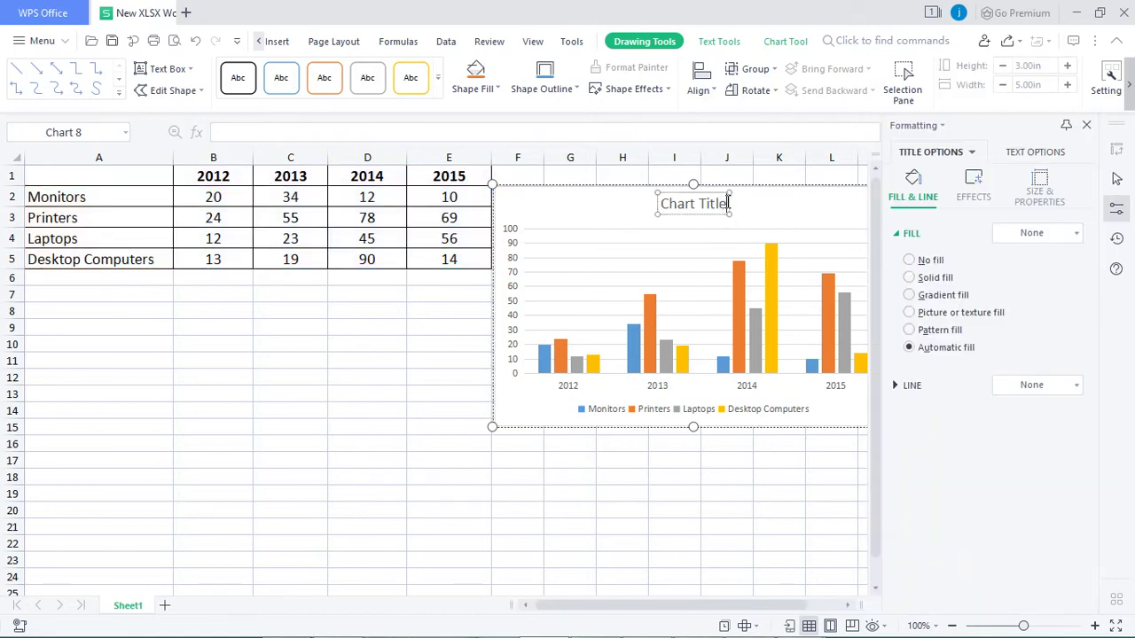
key(BackSpace)
key(BackSpace)
key(BackSpace)
key(BackSpace)
key(BackSpace)
key(BackSpace)
key(BackSpace)
key(BackSpace)
key(BackSpace)
key(BackSpace)
key(BackSpace)
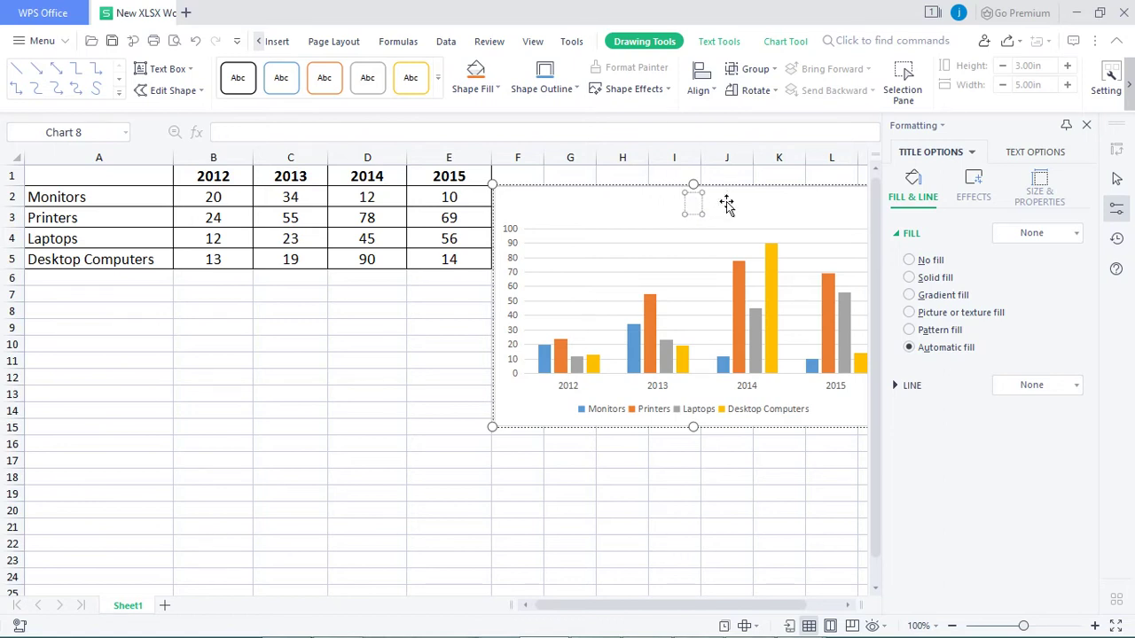
text(Items)
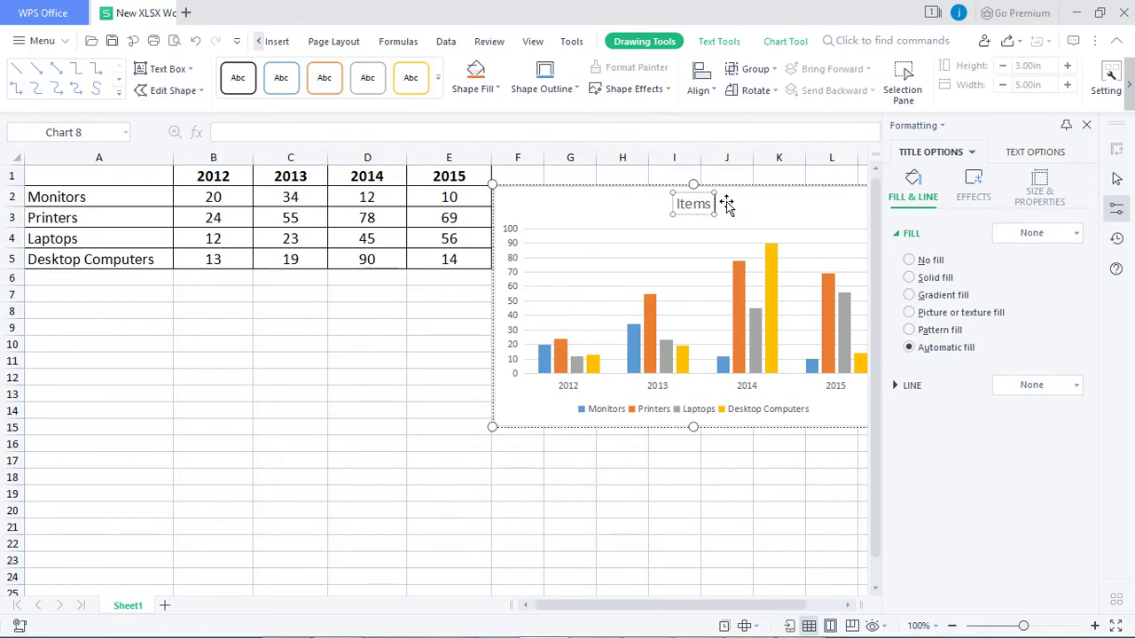
text( sold in d)
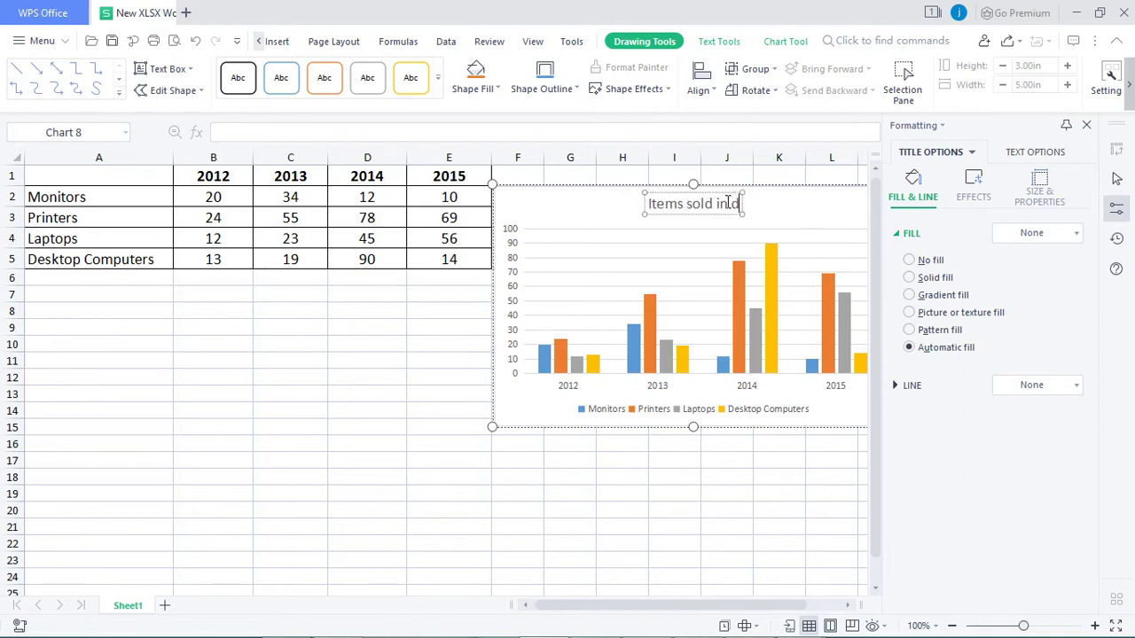
text(ifferent years)
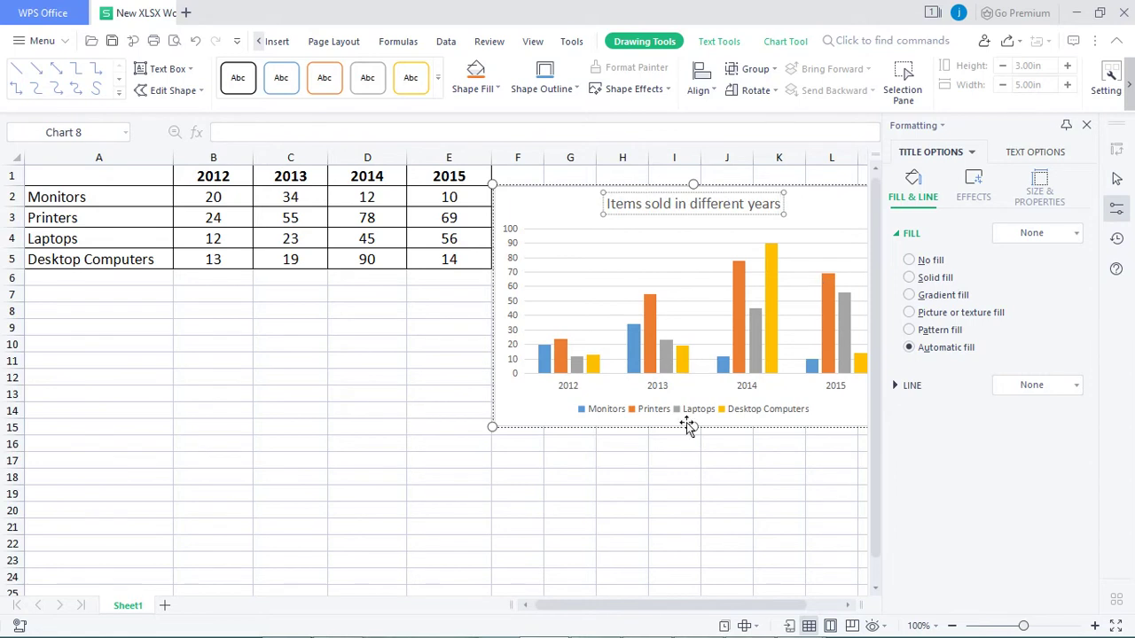
click(660, 483)
click(688, 355)
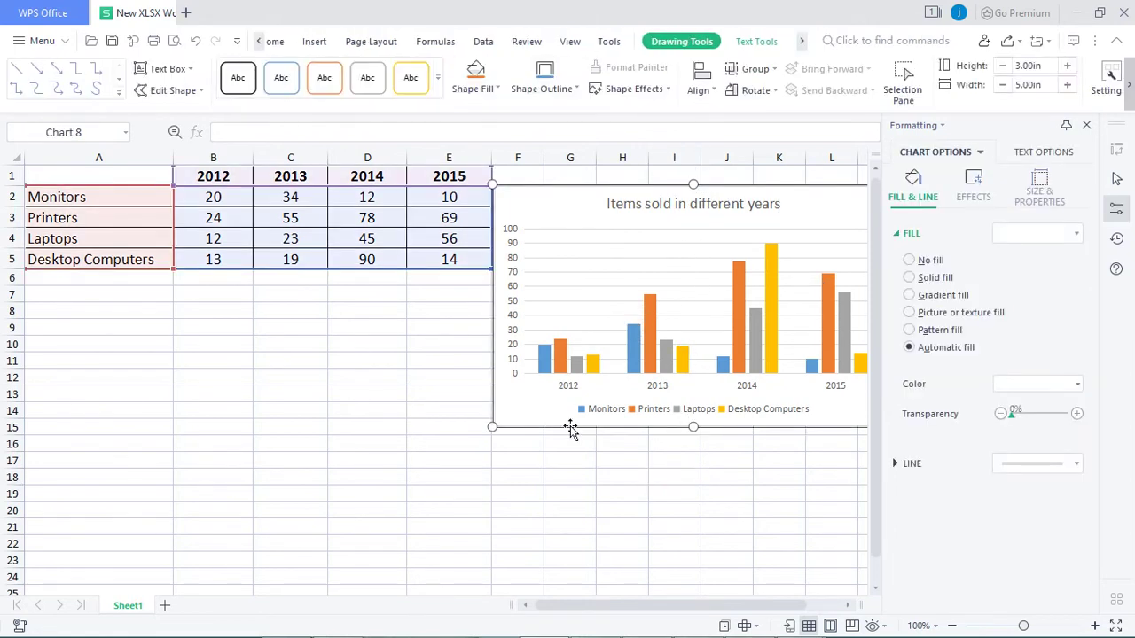
click(557, 474)
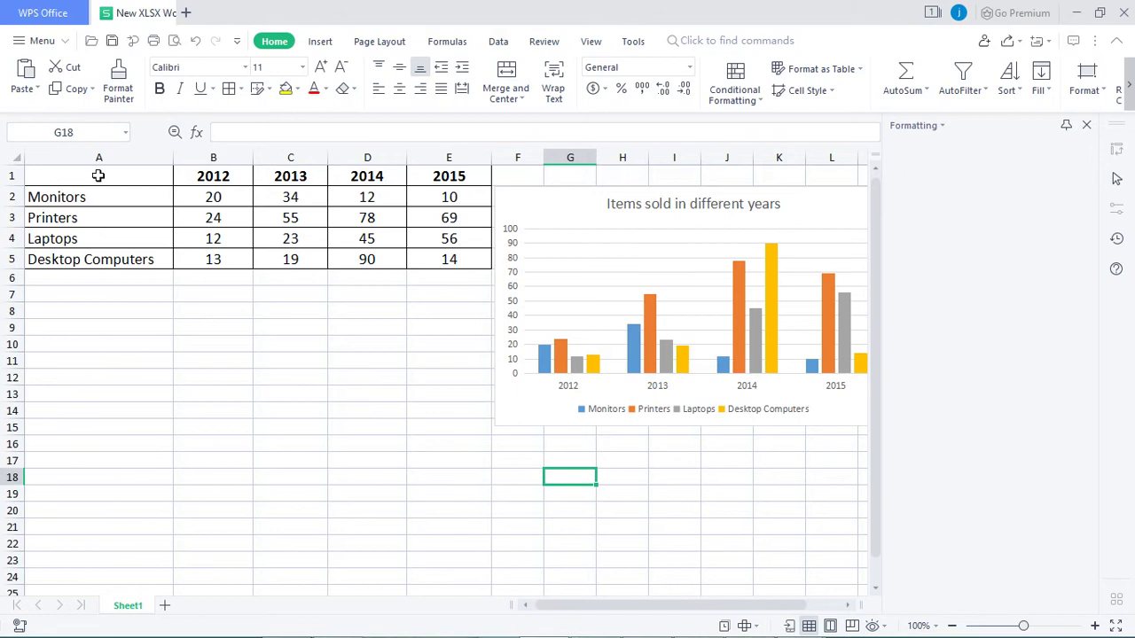
Step: Insert a pie chart from A1:E5 and move it below the table, clear of the data
drag(98, 175, 451, 261)
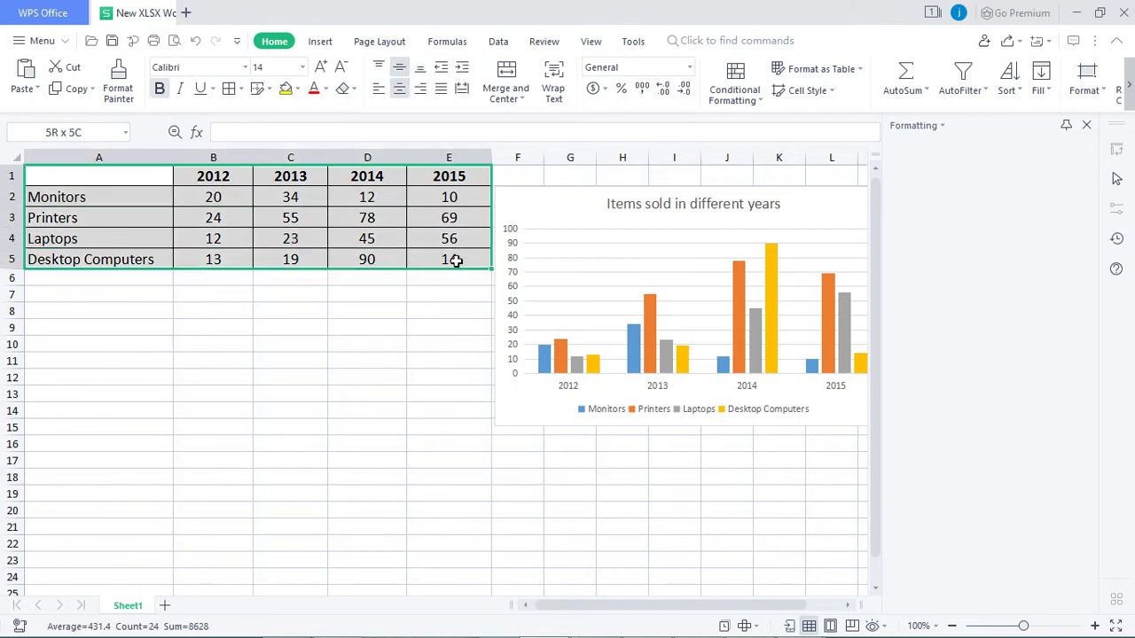
click(327, 46)
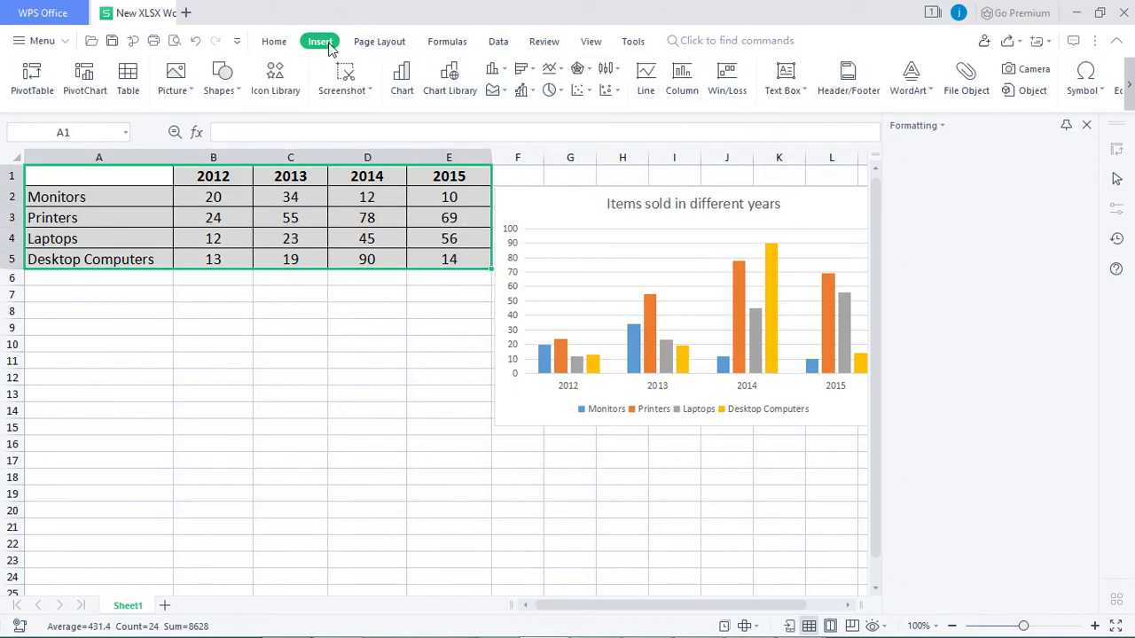
click(550, 92)
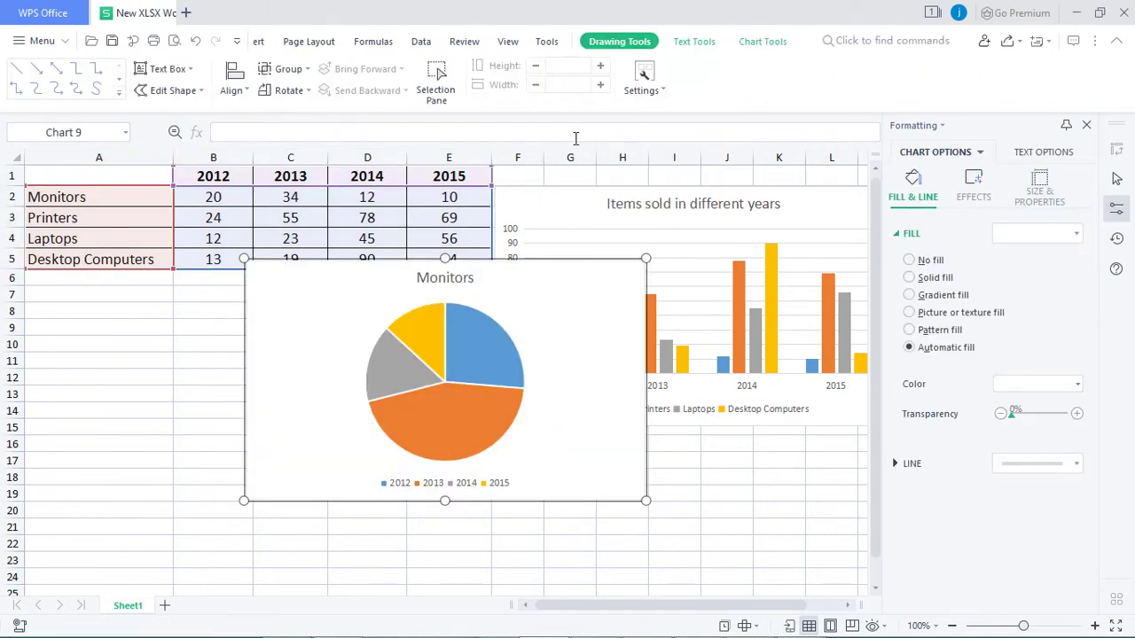
drag(519, 279, 389, 313)
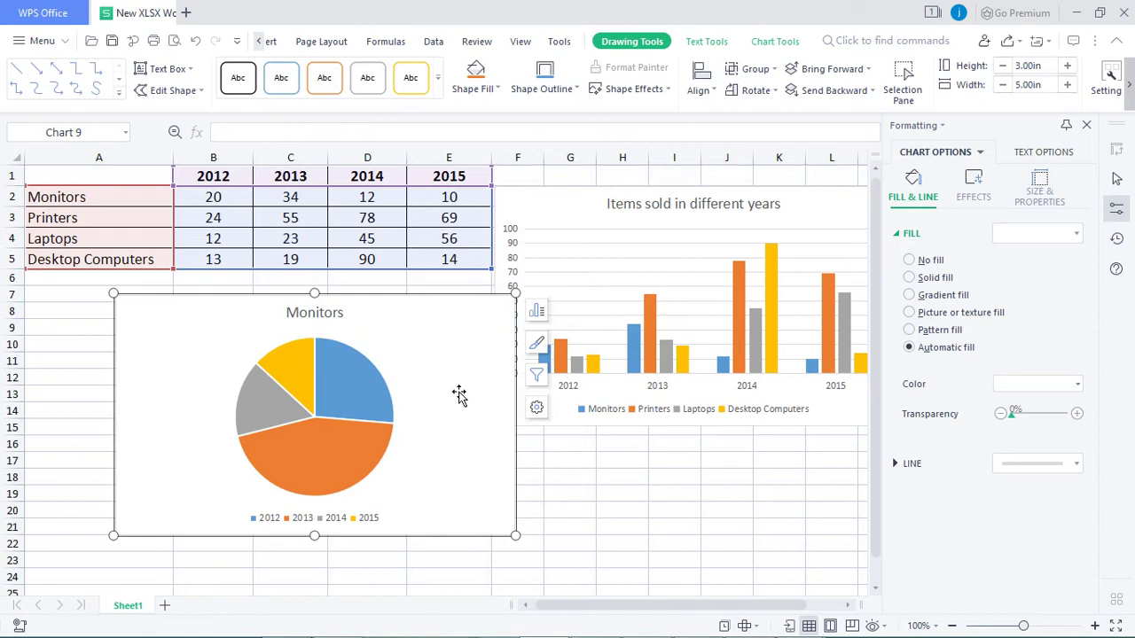
Step: Replace the pie chart's title with "Items sold in different years"
click(345, 312)
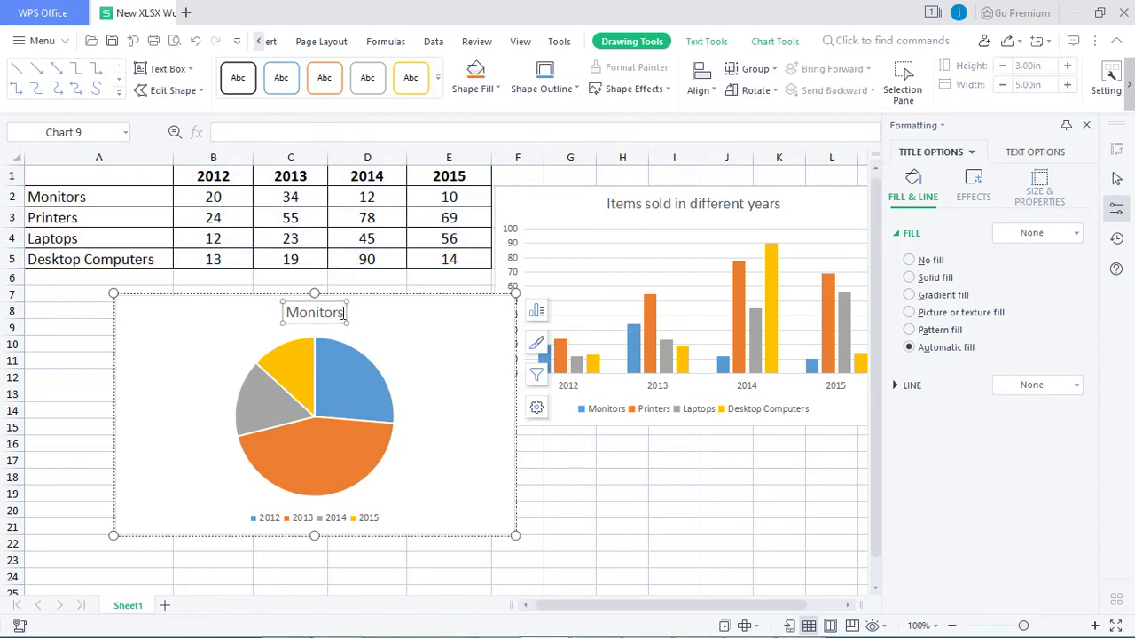
key(BackSpace)
key(BackSpace)
key(BackSpace)
key(BackSpace)
key(BackSpace)
key(BackSpace)
key(BackSpace)
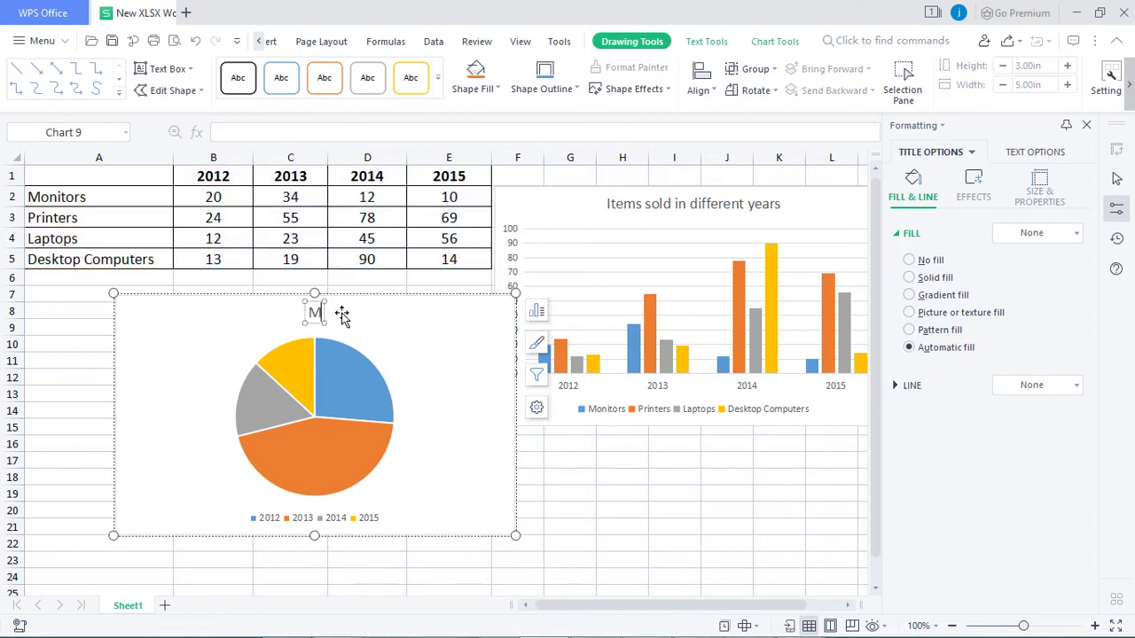
key(BackSpace)
text(Items sold)
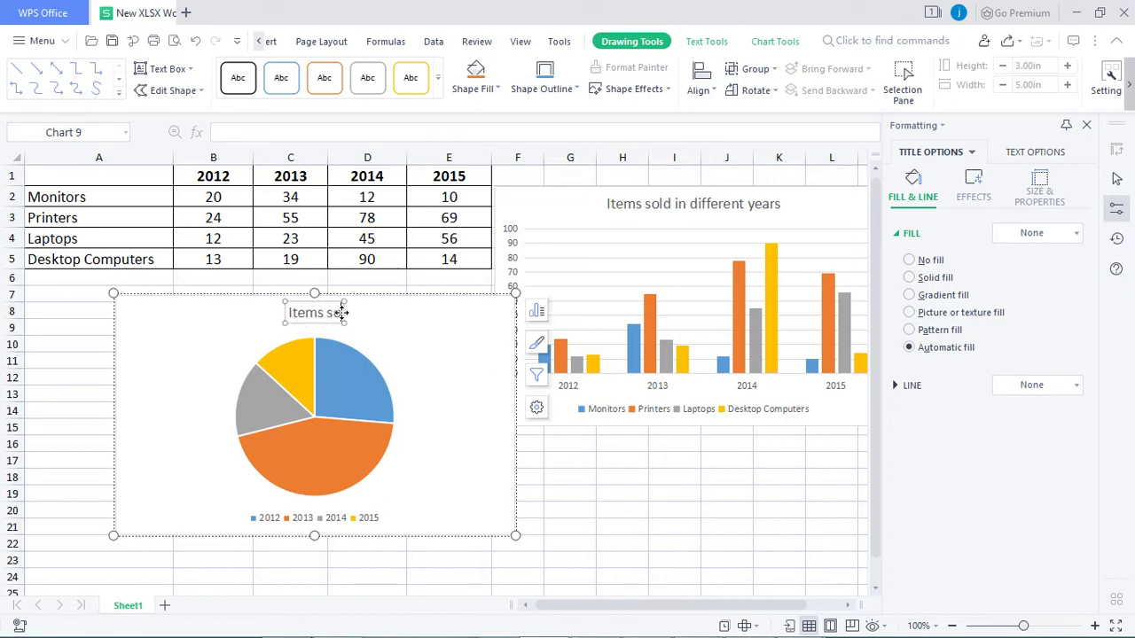
text( during)
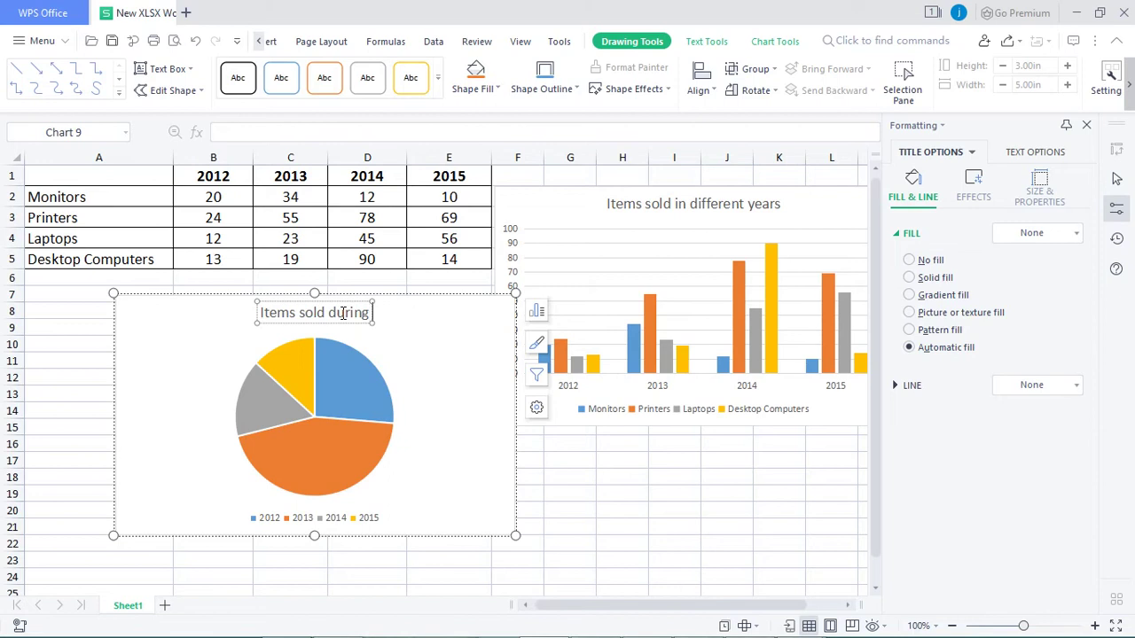
text( th)
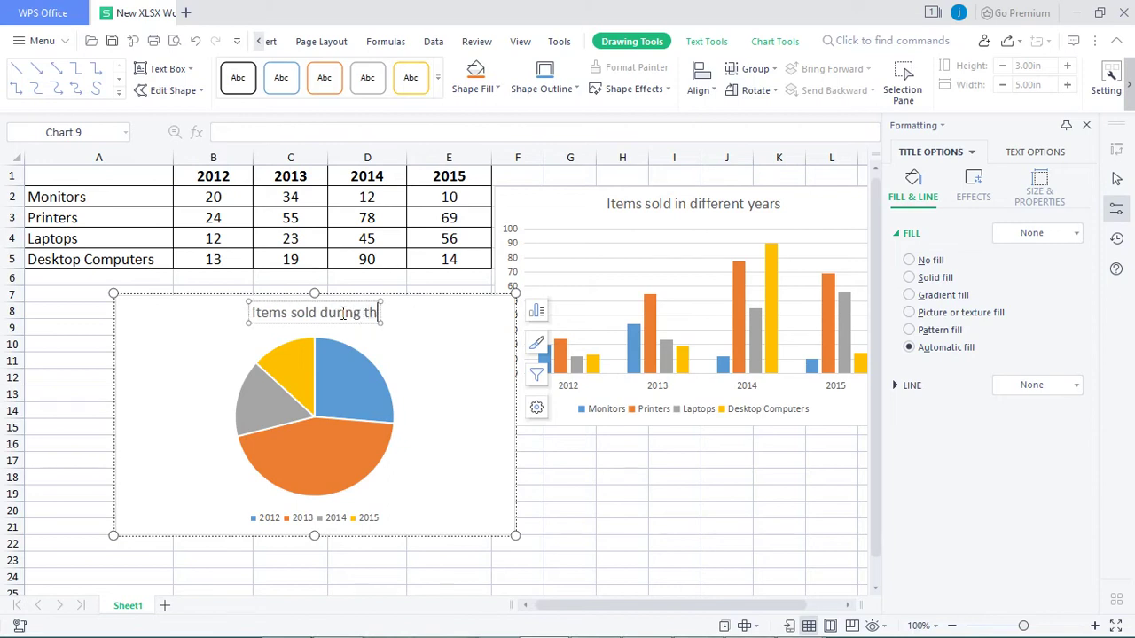
text(e)
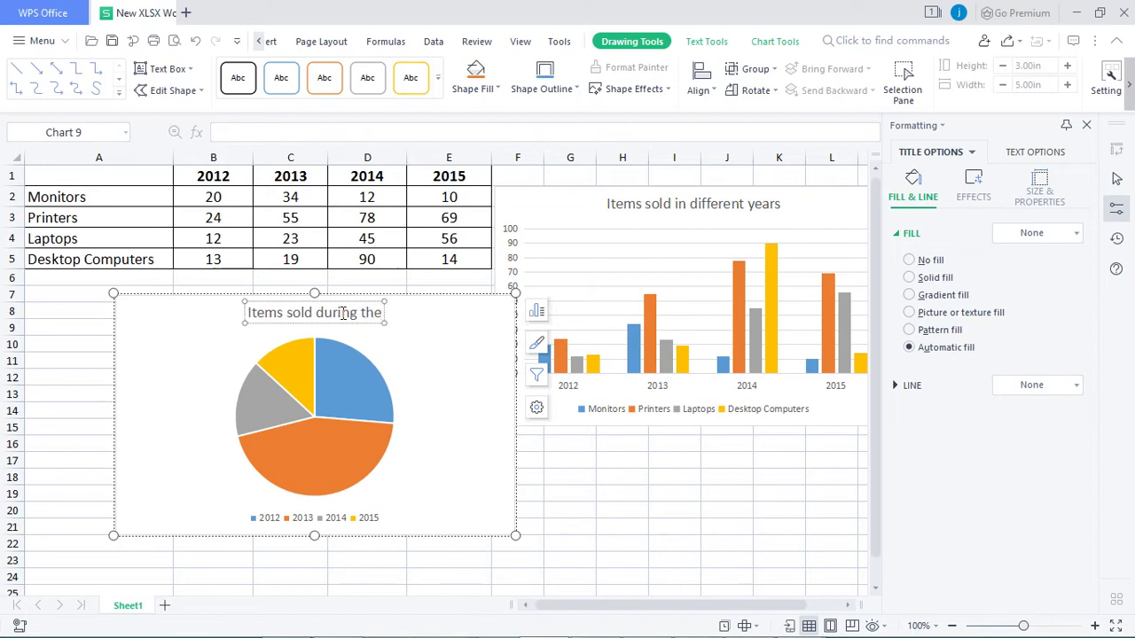
key(BackSpace)
key(BackSpace)
key(BackSpace)
key(BackSpace)
key(BackSpace)
key(BackSpace)
key(BackSpace)
key(BackSpace)
key(BackSpace)
key(BackSpace)
key(BackSpace)
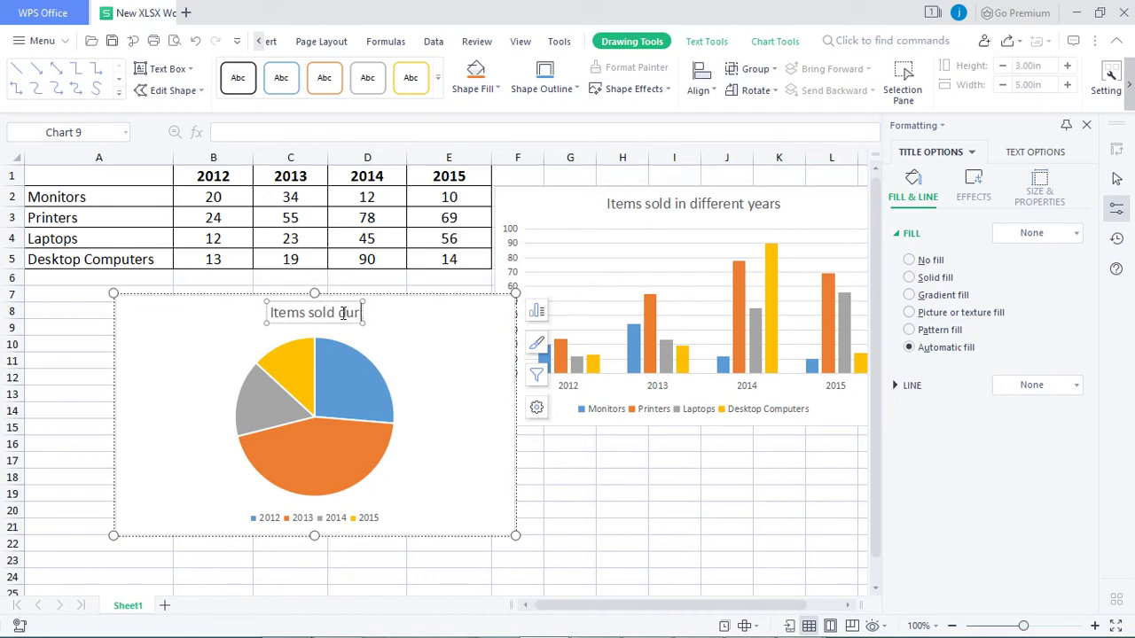
text(in di)
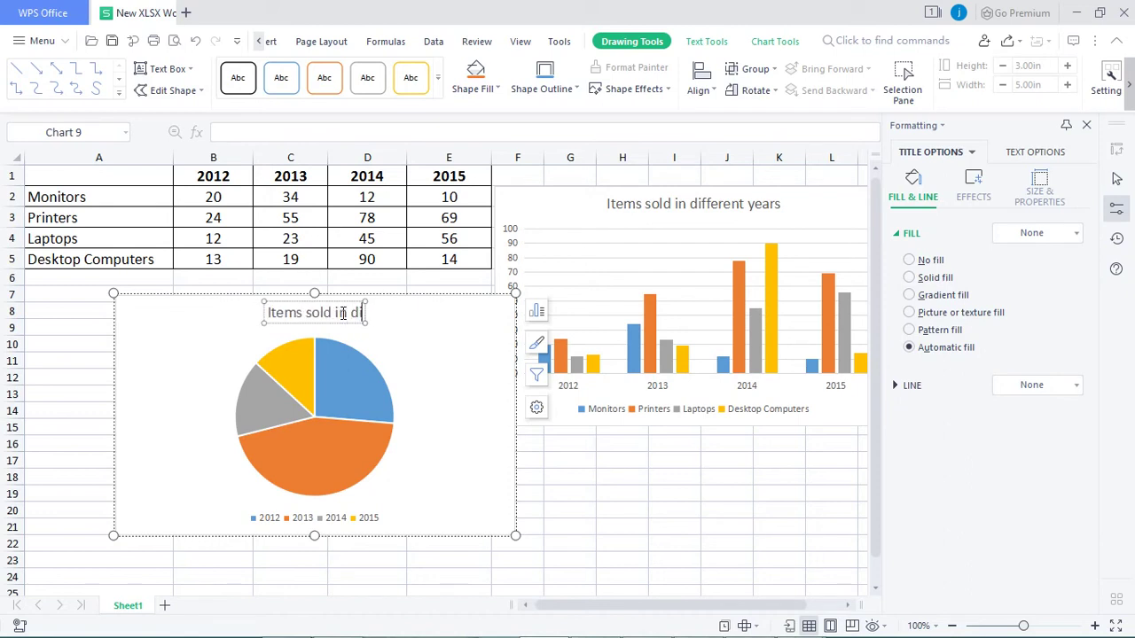
text(fferent years)
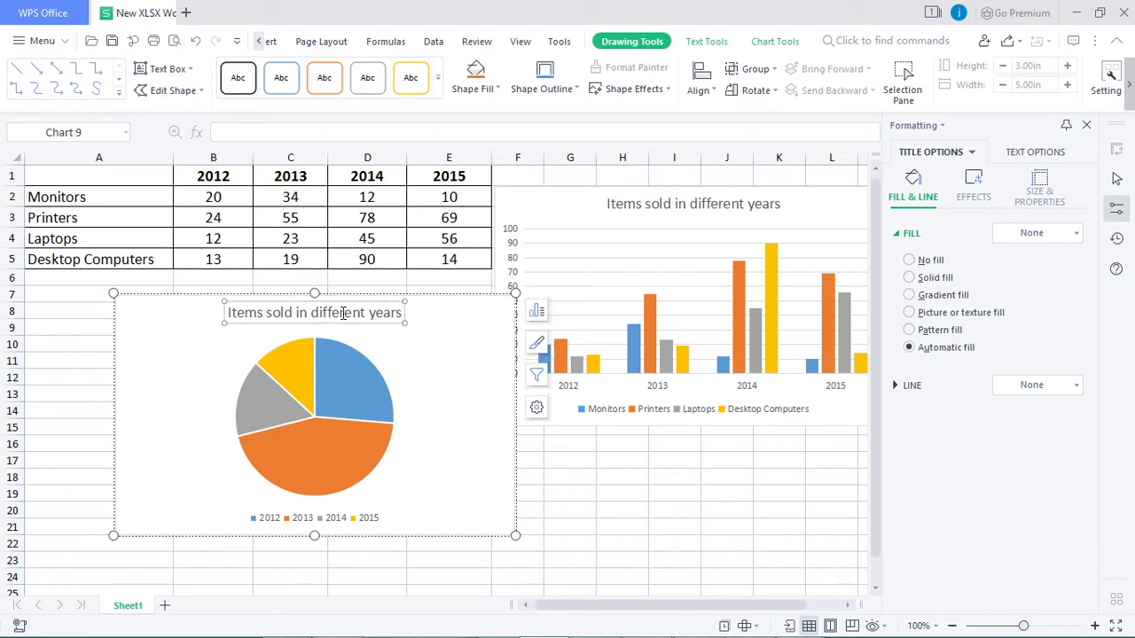
key(Return)
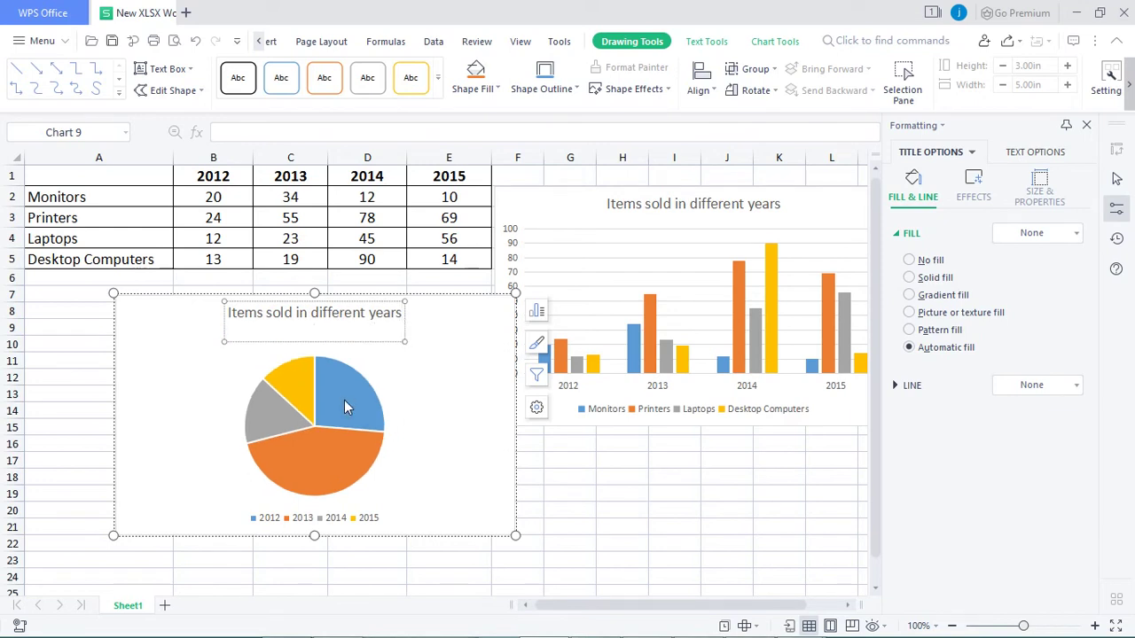
Step: Shift the pie chart under the table so it starts in column A, clear of the column chart, and select the column chart
click(472, 330)
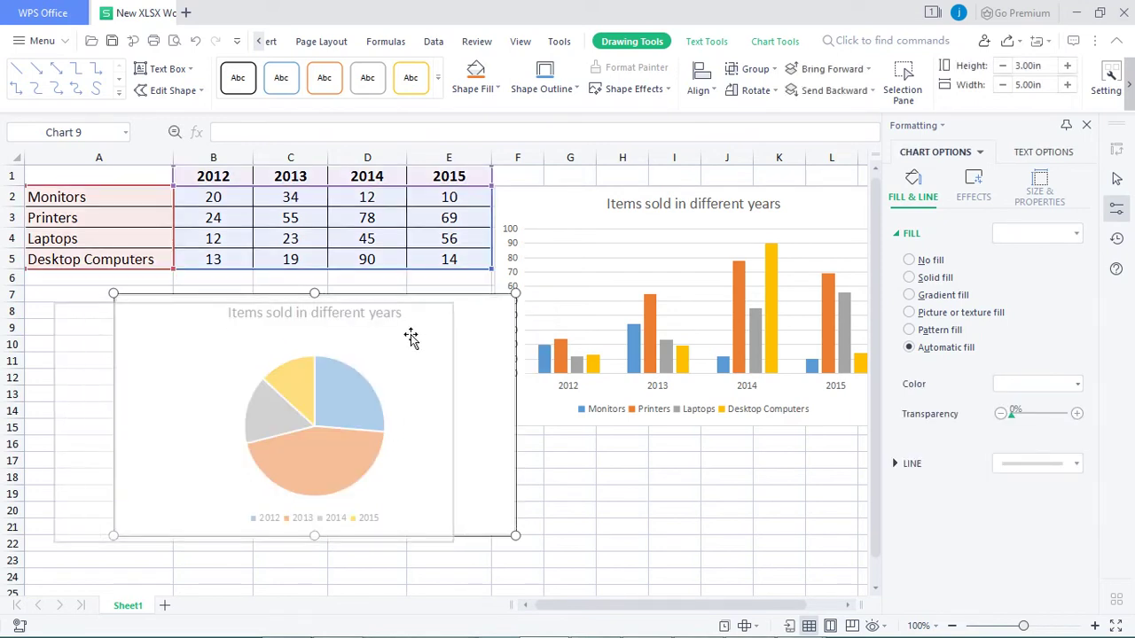
click(1087, 125)
click(878, 210)
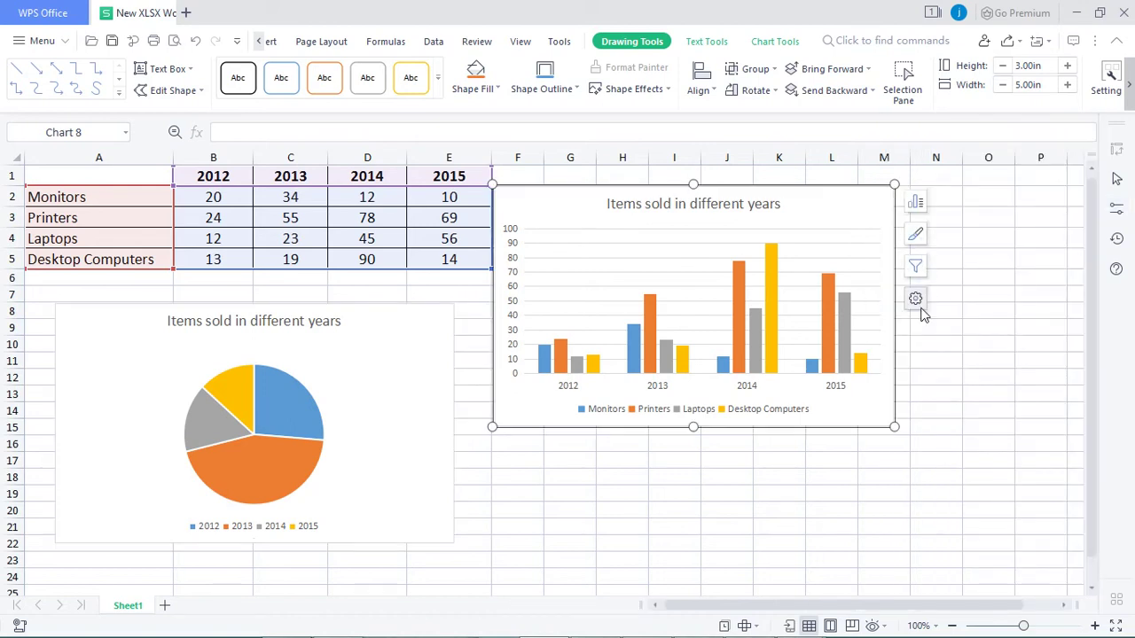
Step: Add data labels to the column chart so each column carries its value
click(917, 204)
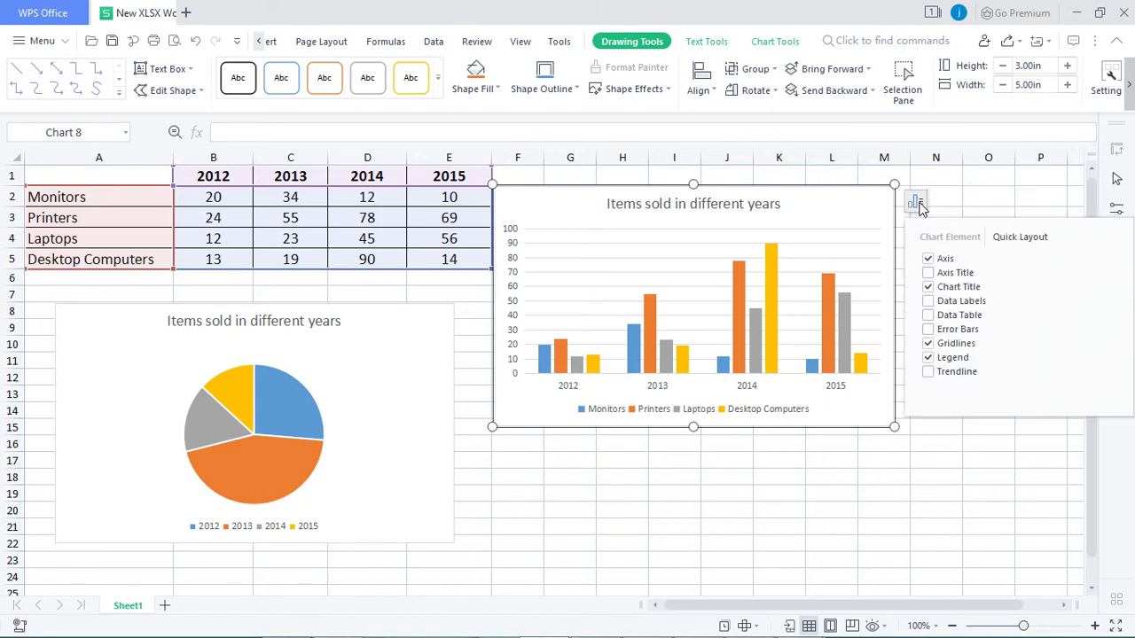
click(945, 304)
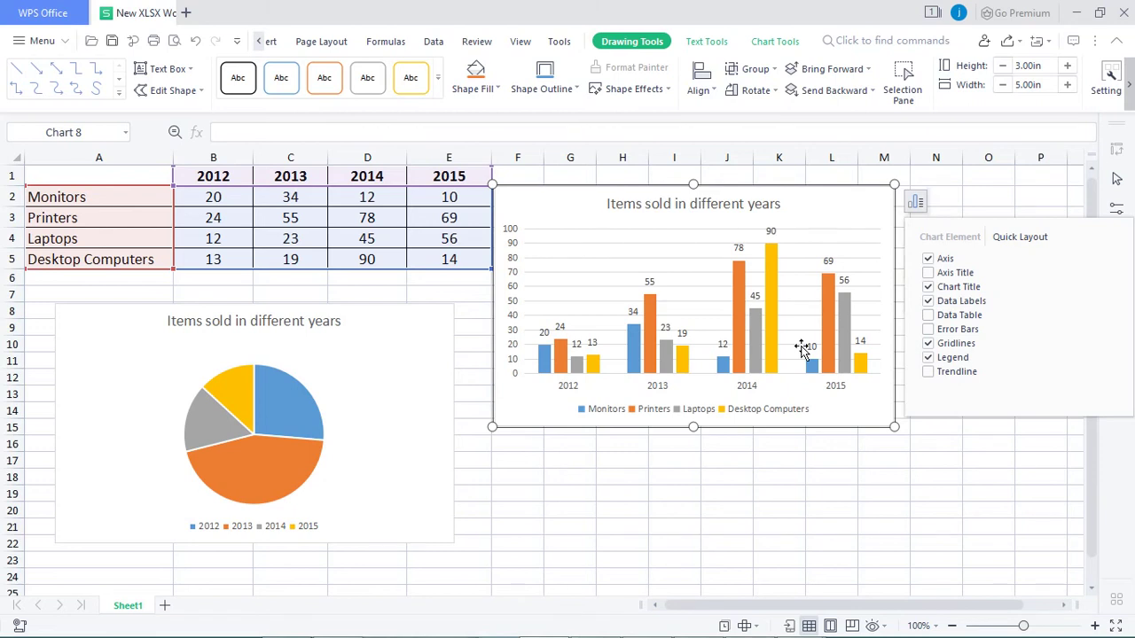
click(970, 196)
click(879, 230)
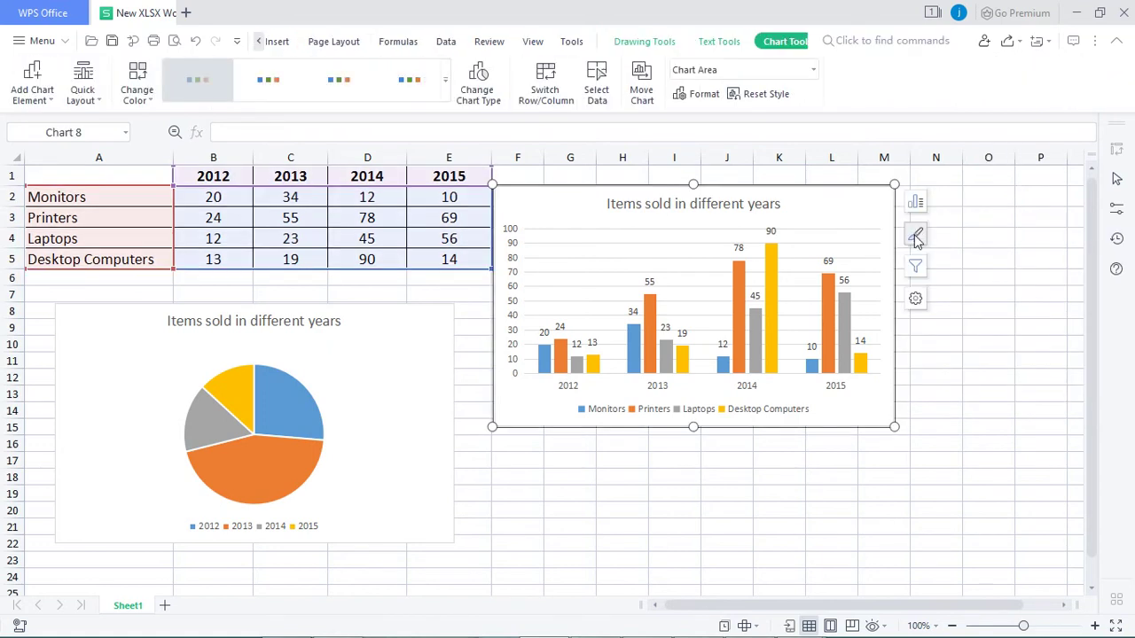
Step: Try several built-in styles on the column chart and keep the one with fading columns and a bold uppercase title
click(916, 236)
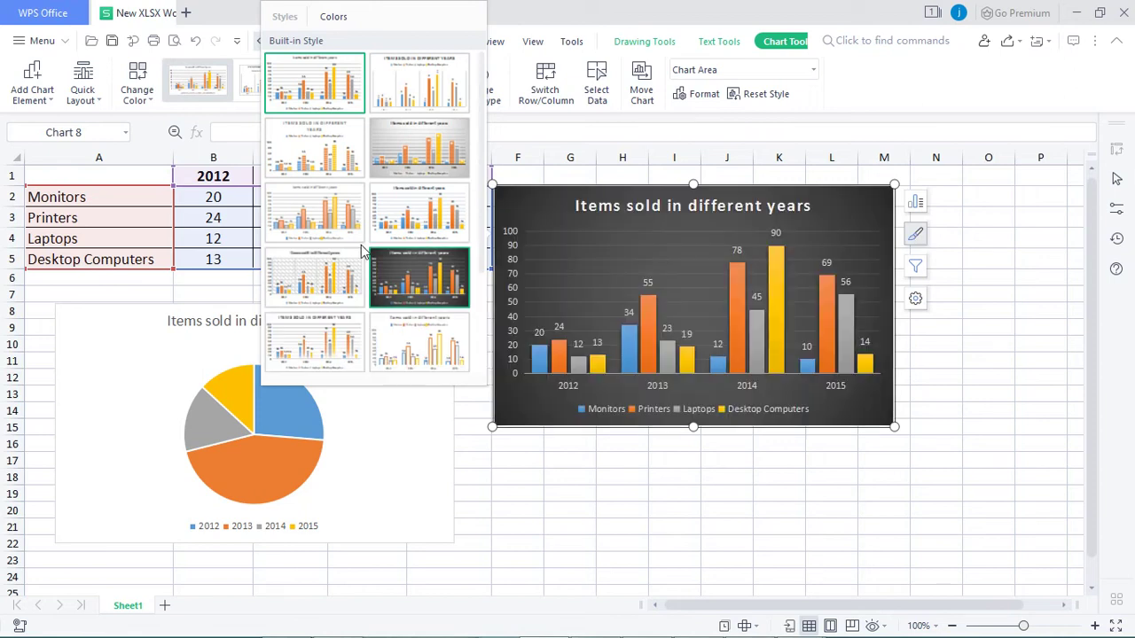
click(303, 221)
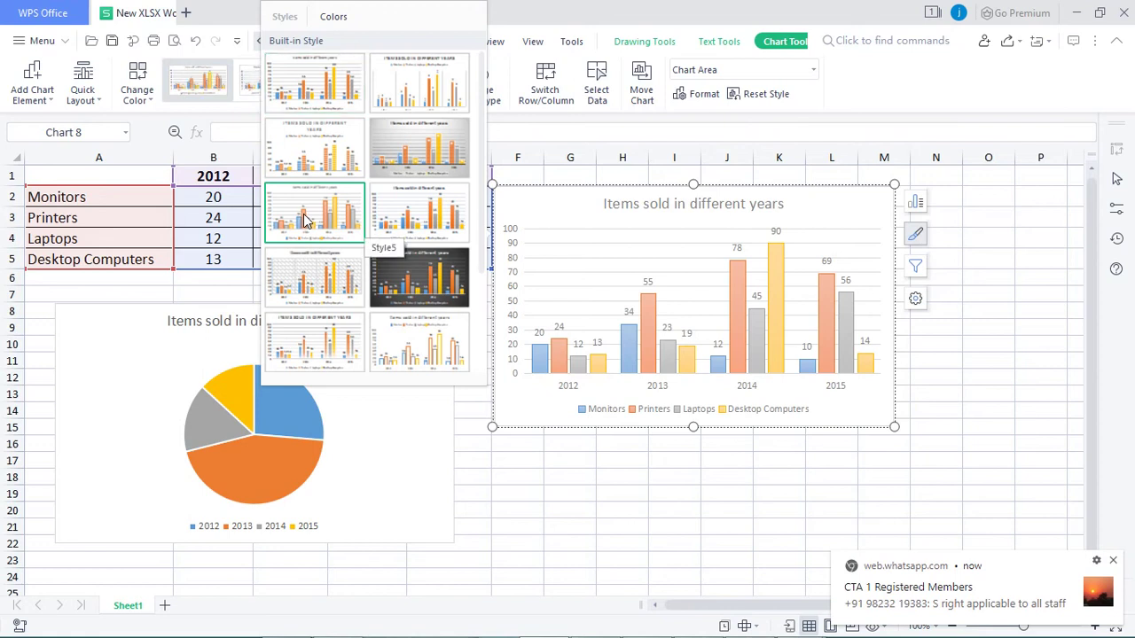
click(406, 269)
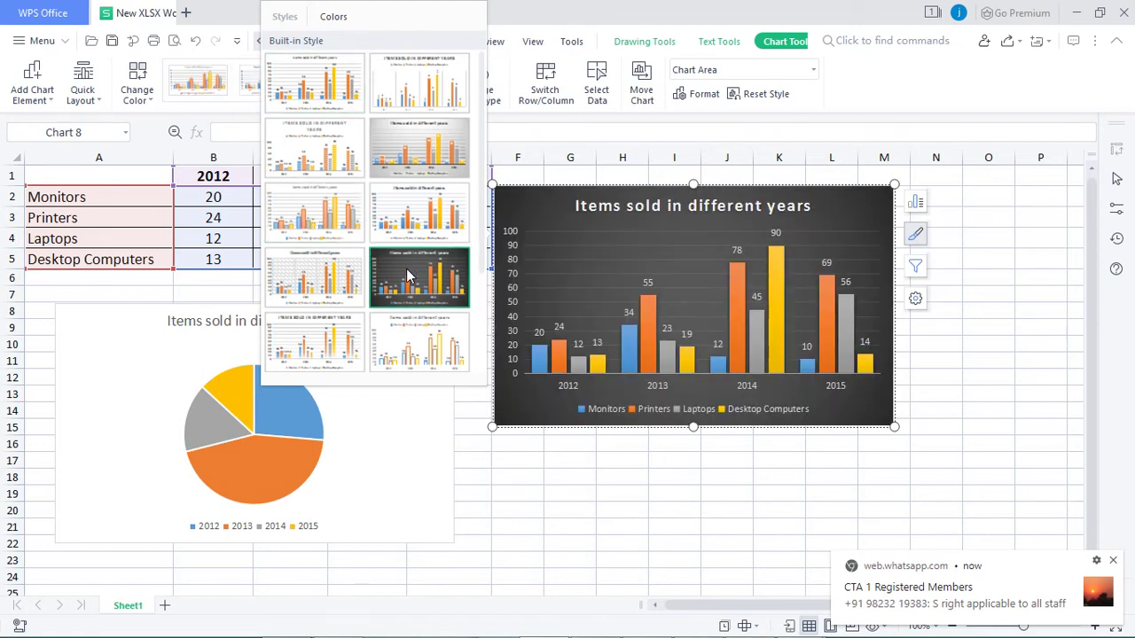
click(421, 158)
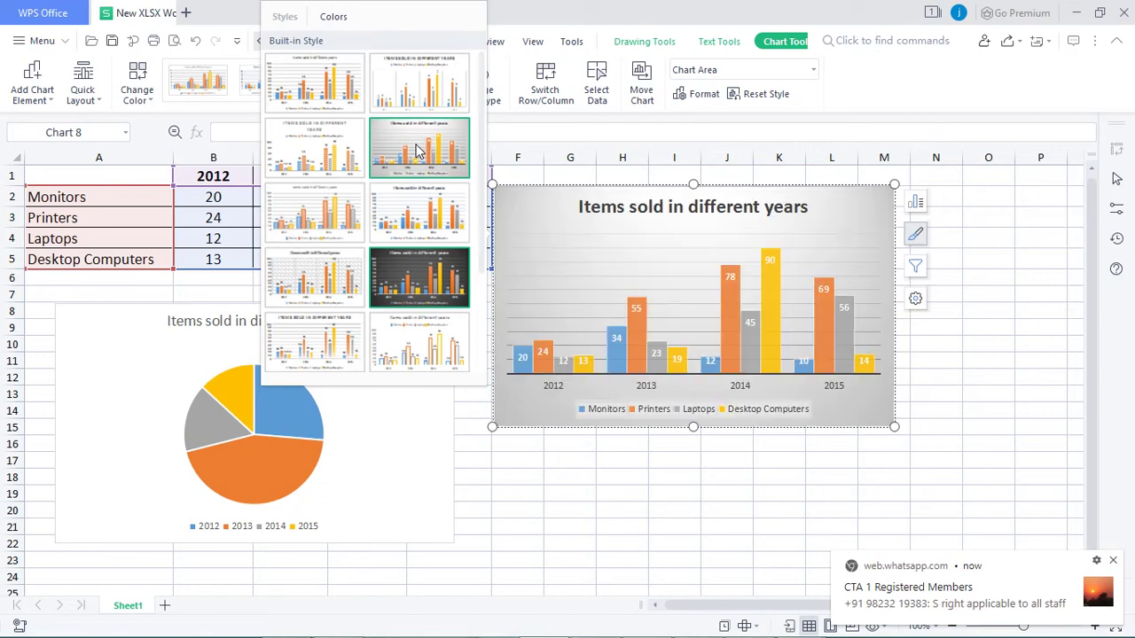
click(422, 86)
click(402, 206)
click(403, 351)
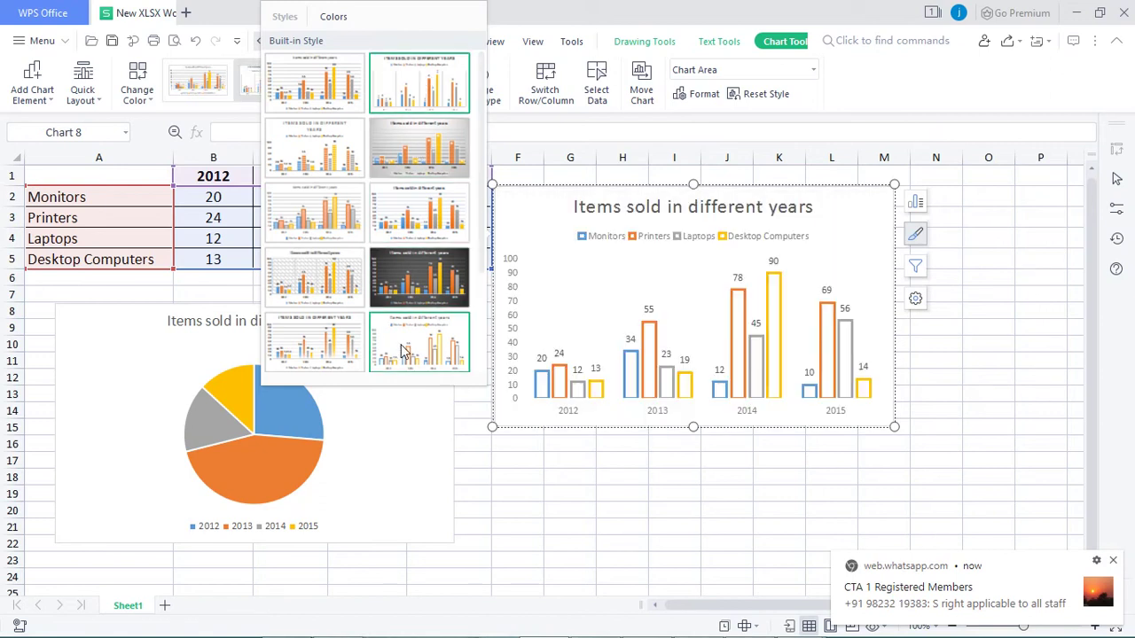
click(361, 355)
click(547, 508)
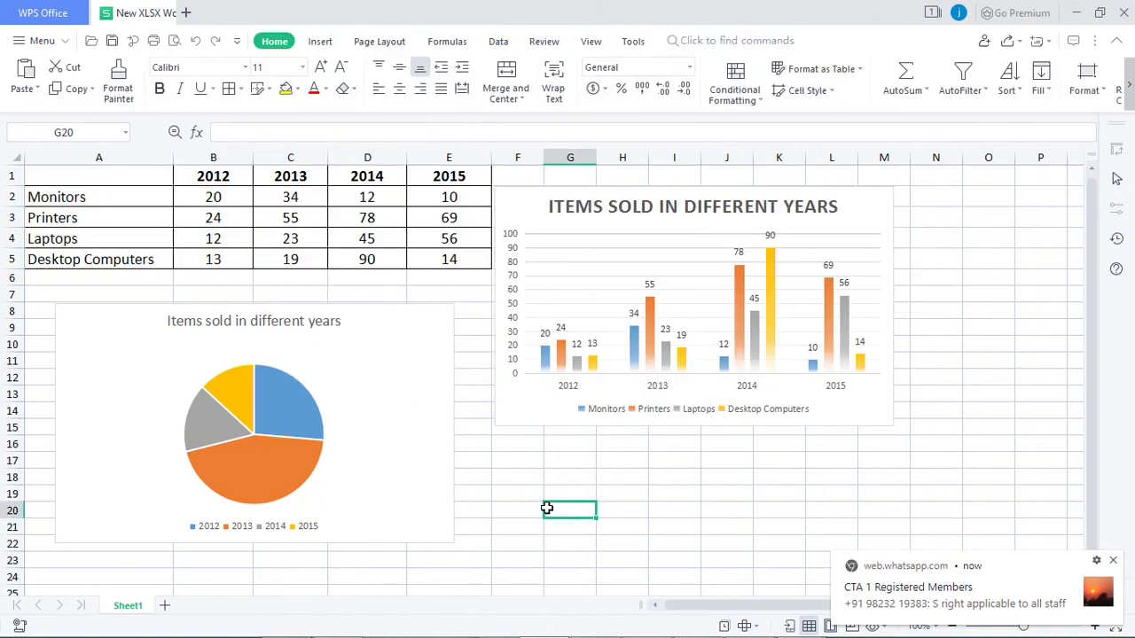
Step: Try the grey, pastel and dark built-in styles on the pie chart, and finish with the first plain white style
click(423, 345)
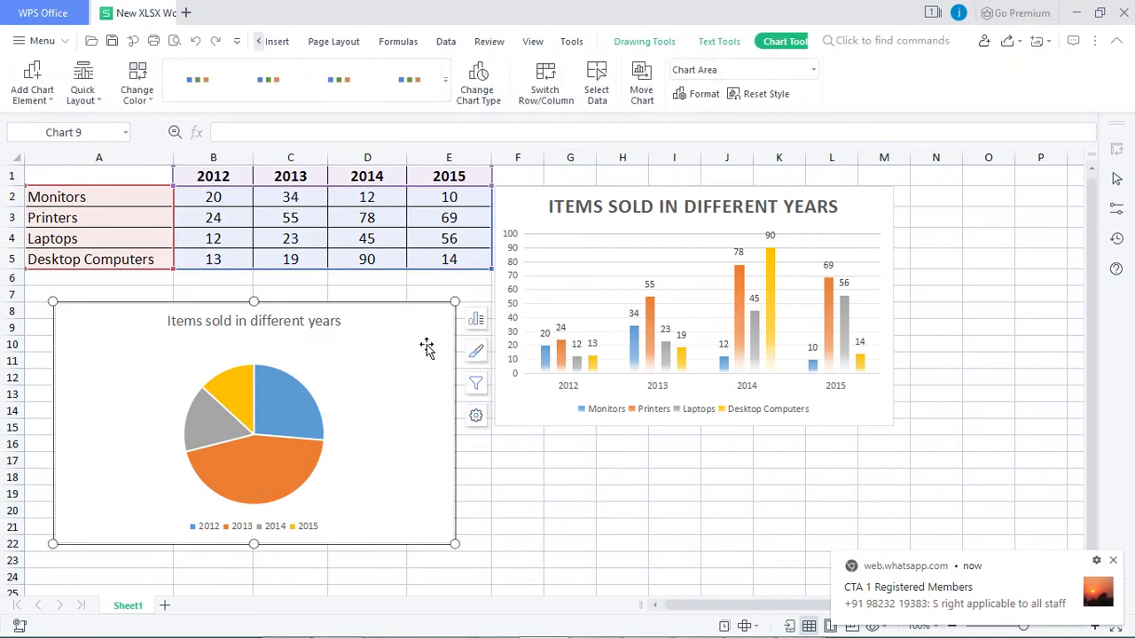
click(476, 356)
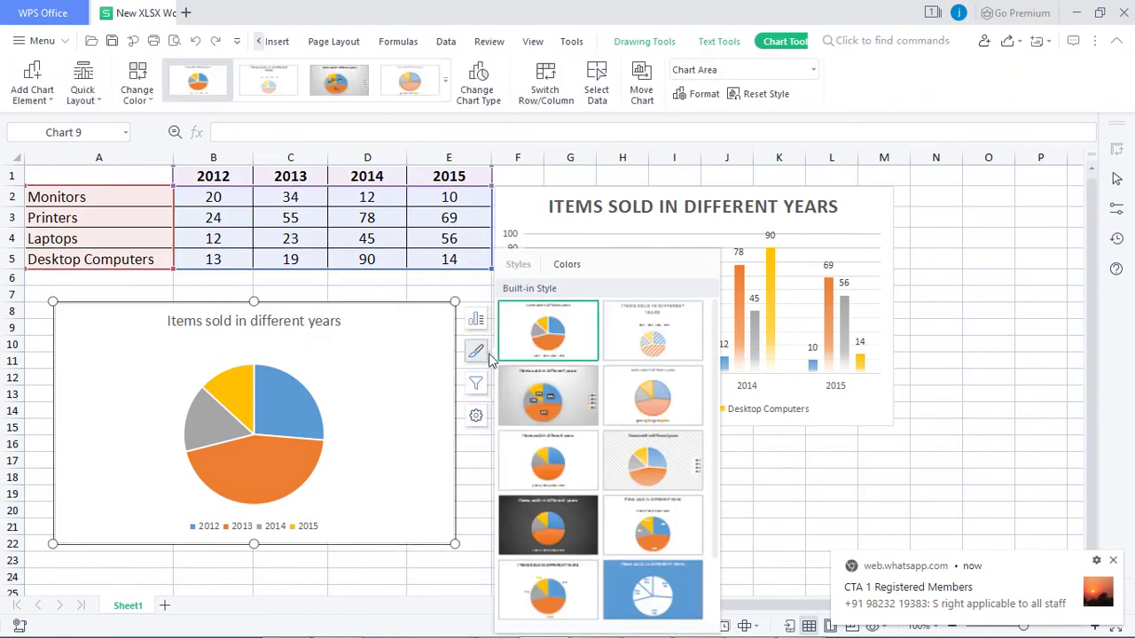
click(576, 412)
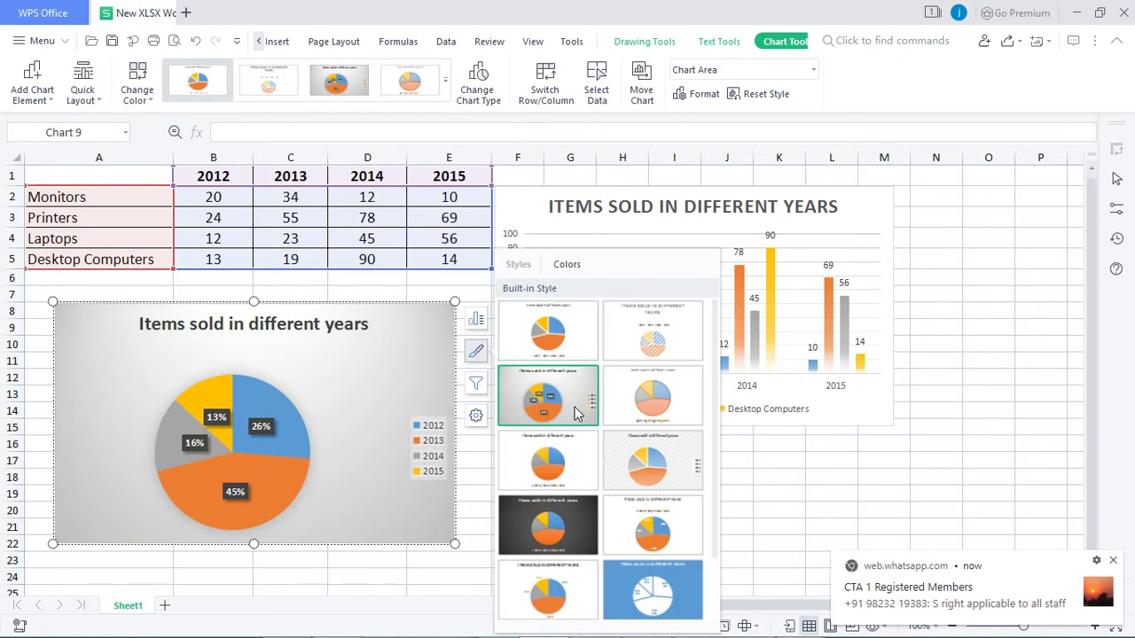
click(690, 406)
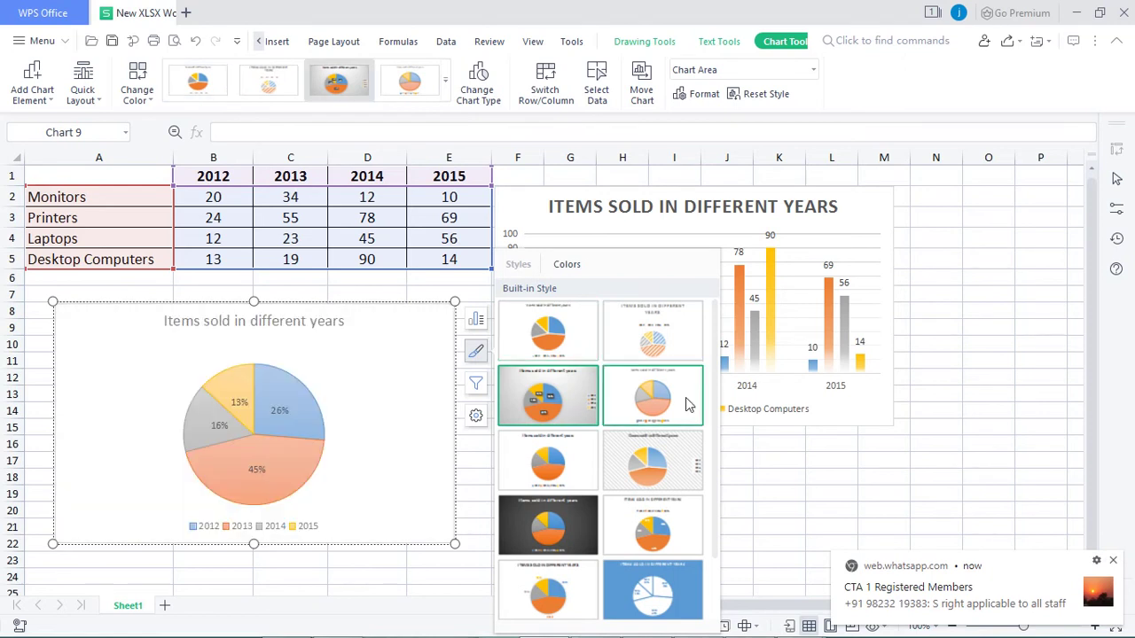
click(553, 532)
click(559, 346)
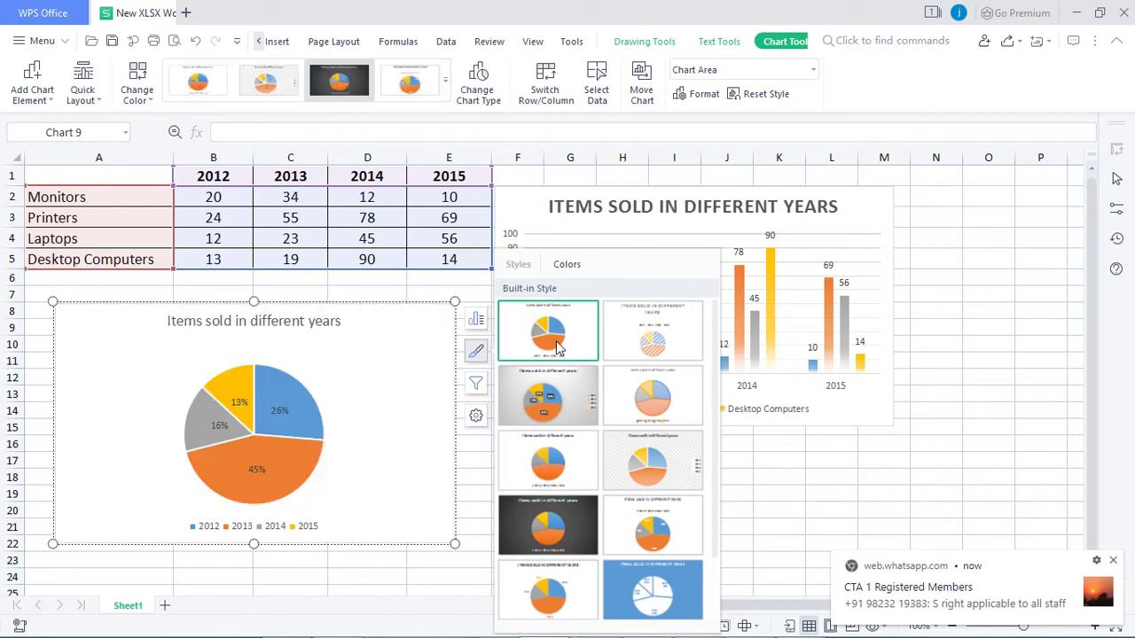
click(796, 493)
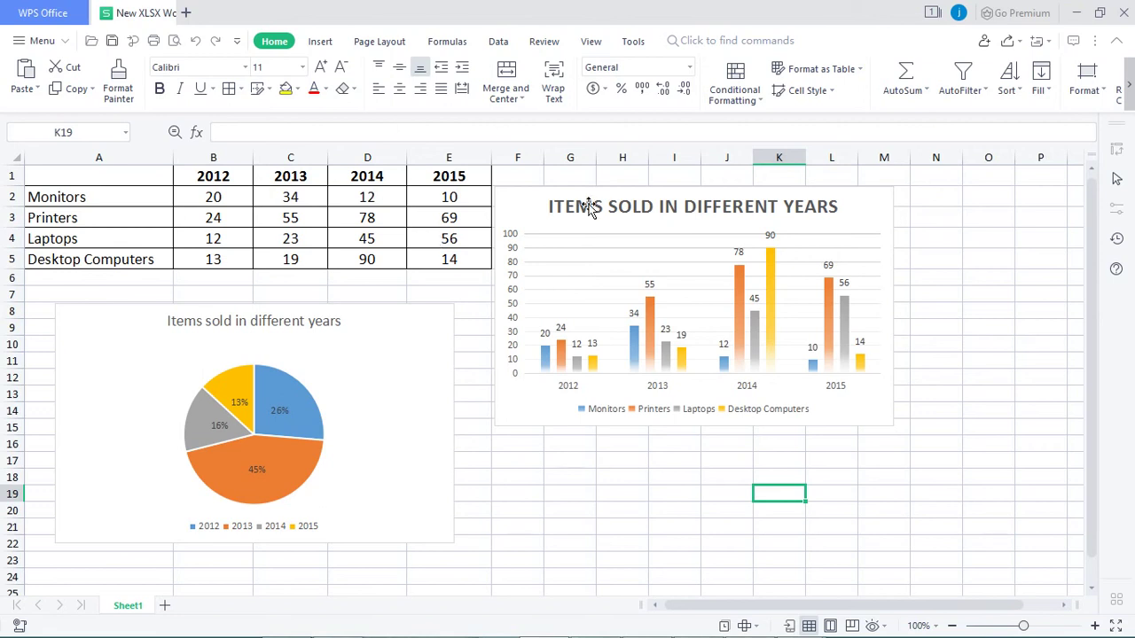
Step: Insert a line chart from A1:E5 and shift it up so its upper edge aligns with row 2
drag(55, 170, 479, 260)
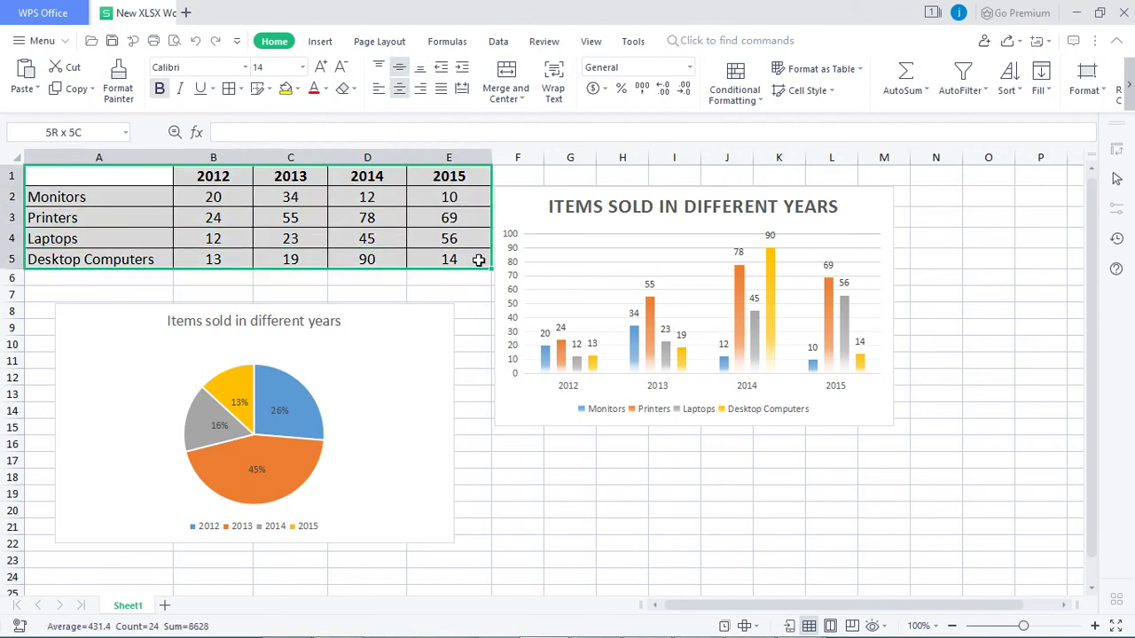
click(319, 41)
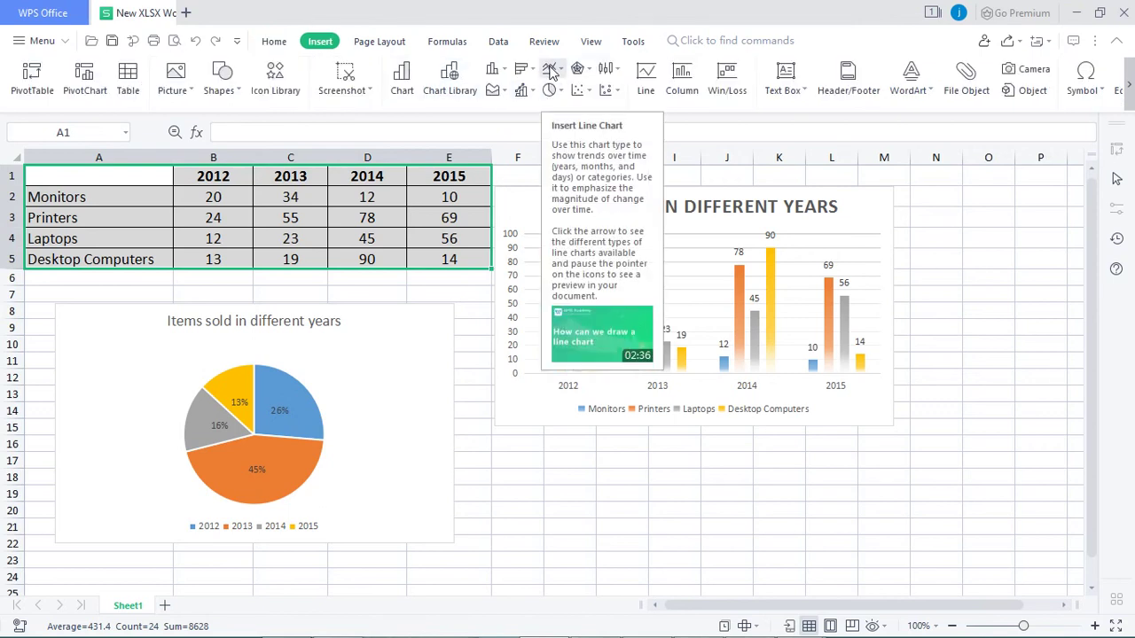
click(649, 79)
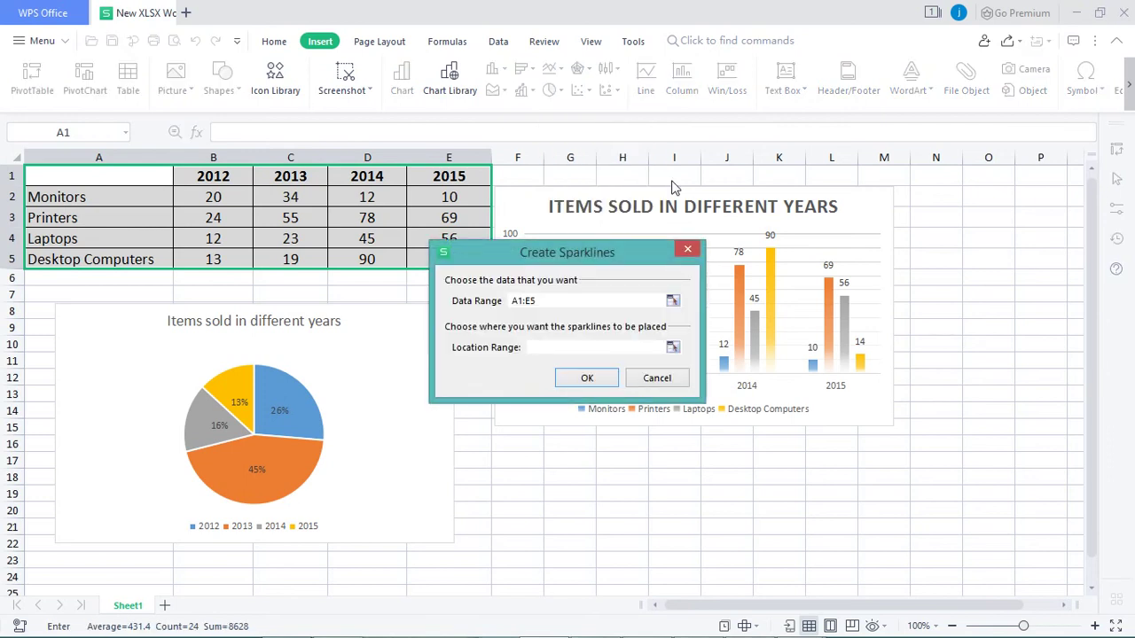
click(664, 378)
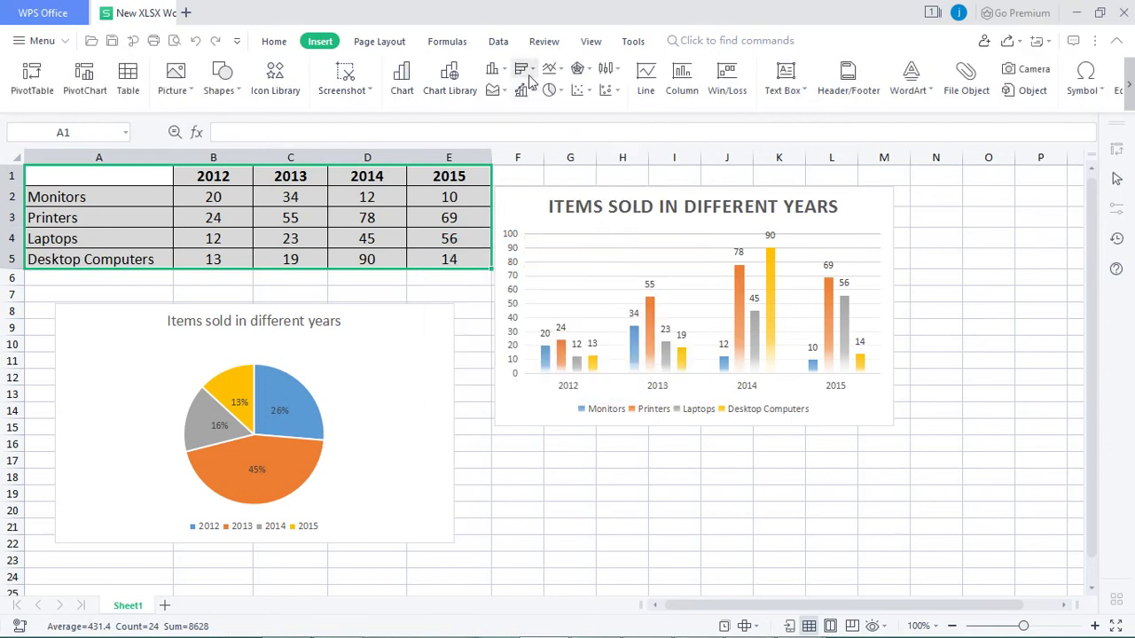
click(551, 69)
click(565, 124)
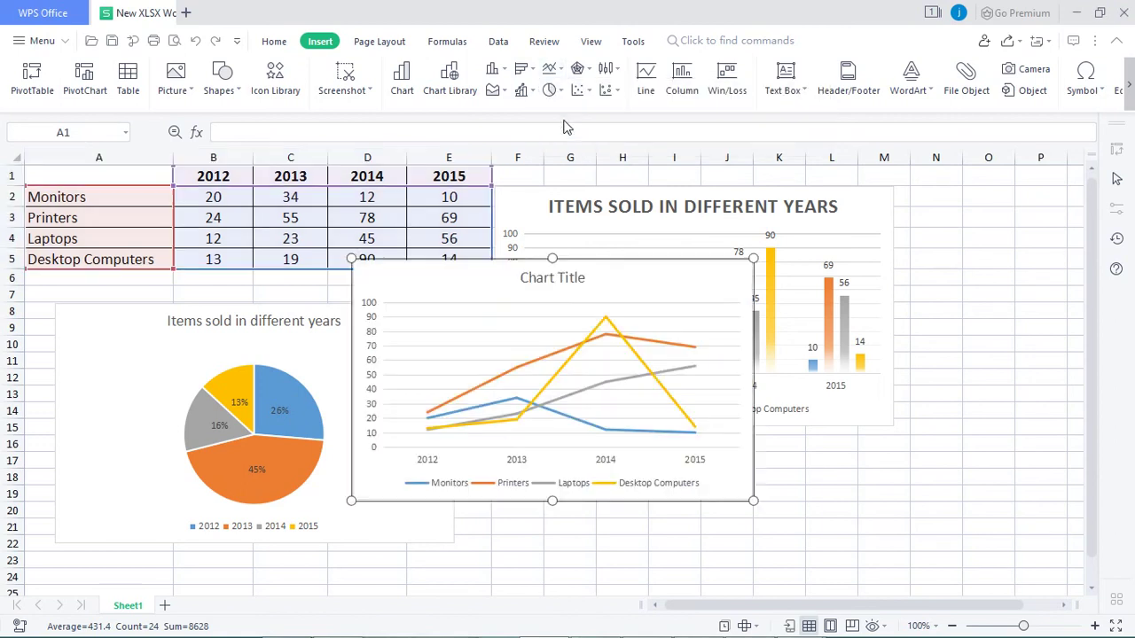
drag(616, 281, 562, 207)
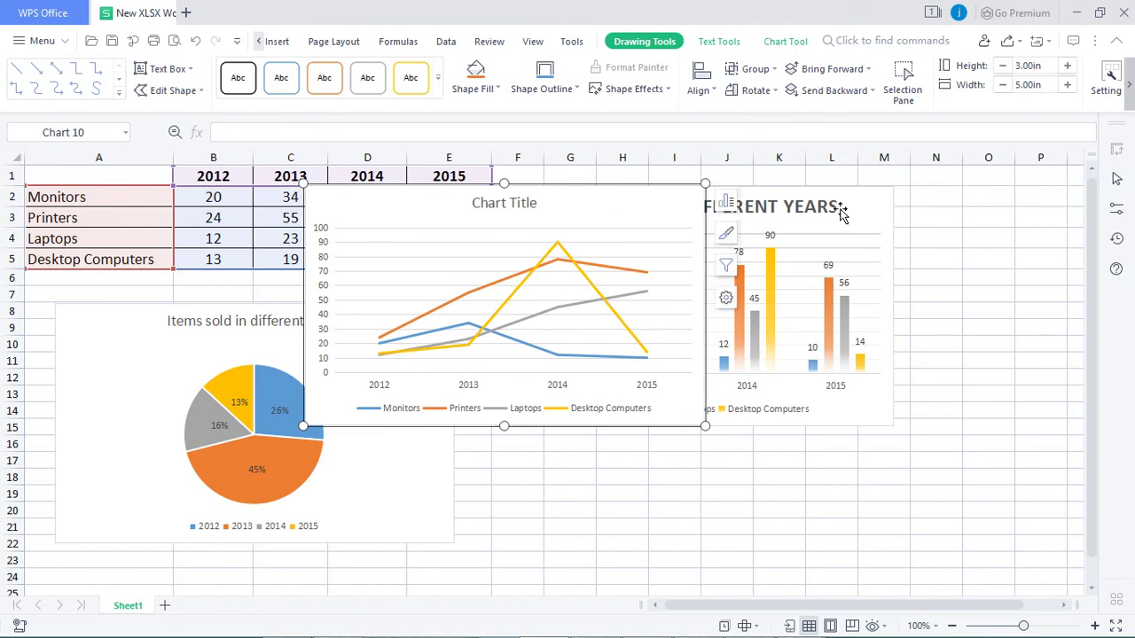
Step: Move the column chart's title down over its legend, and shift the line chart over the table, clear of the column chart's plot
drag(844, 213, 915, 494)
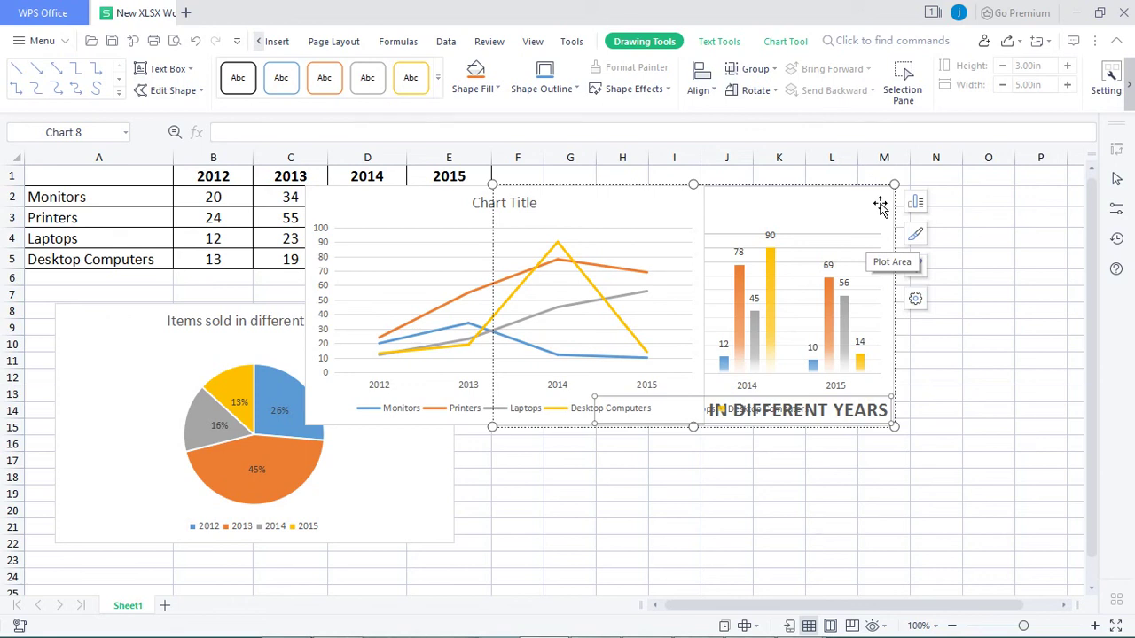
key(Escape)
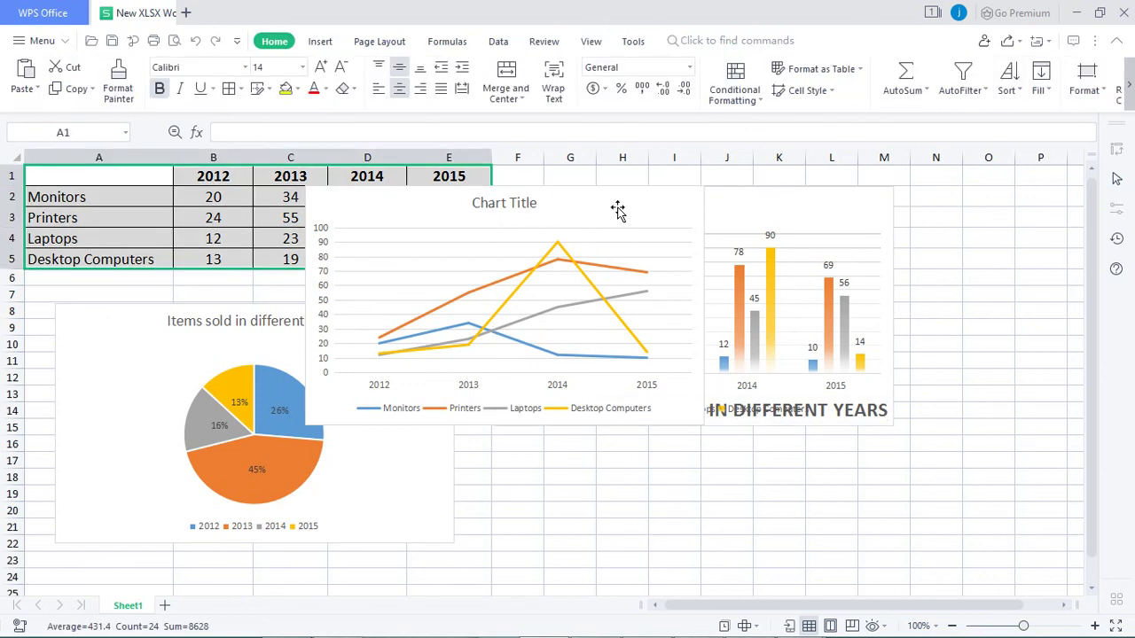
drag(618, 210, 416, 166)
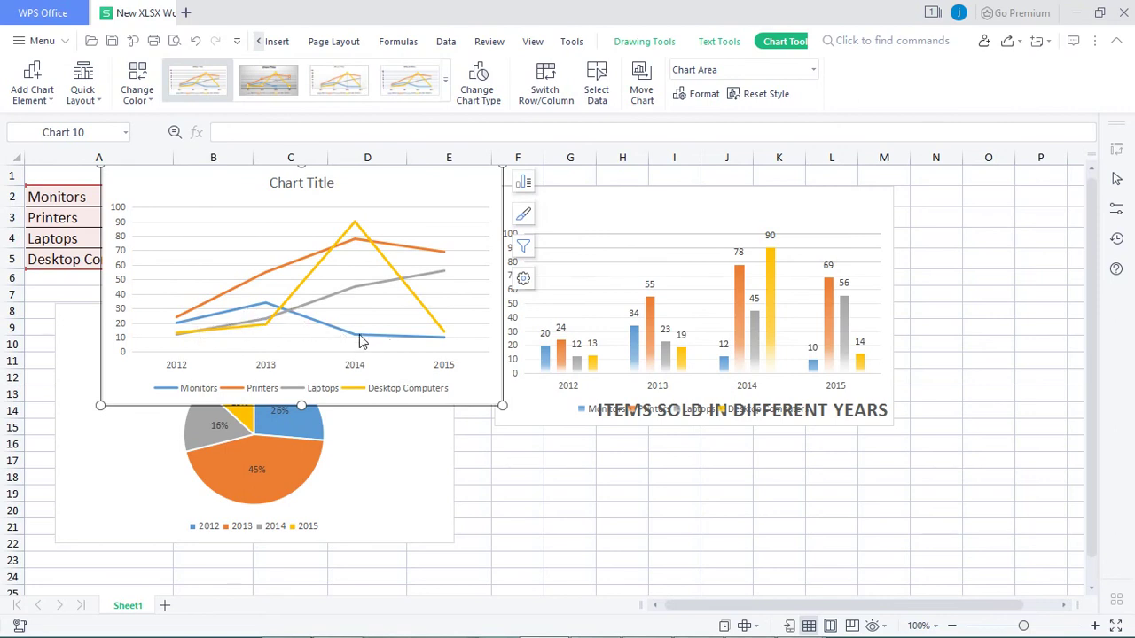
mouse_move(361, 341)
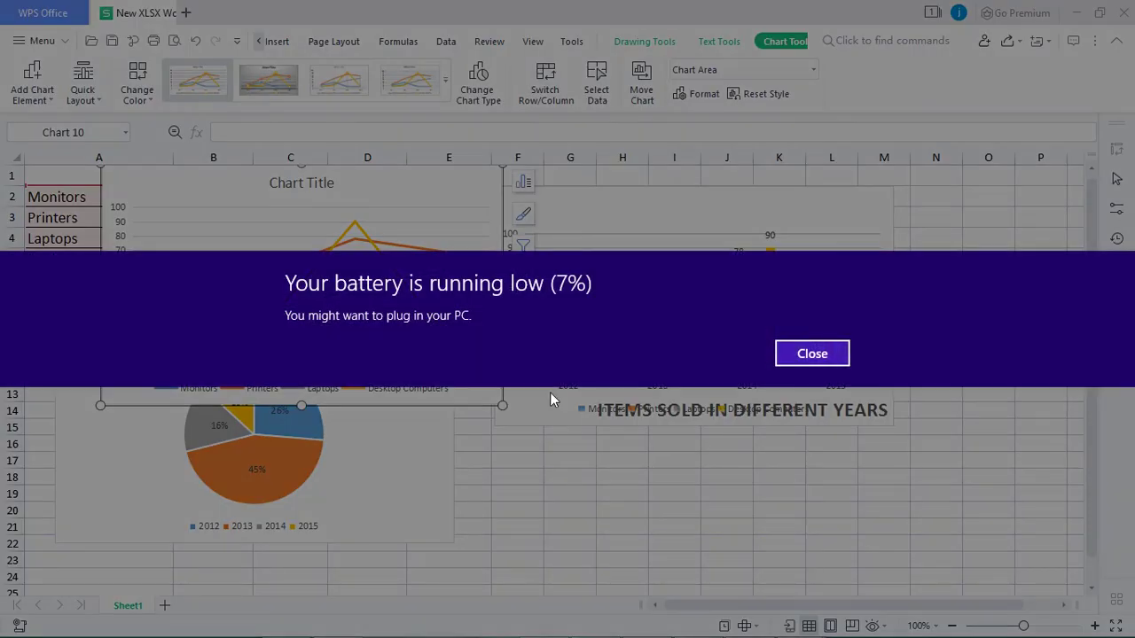
click(812, 353)
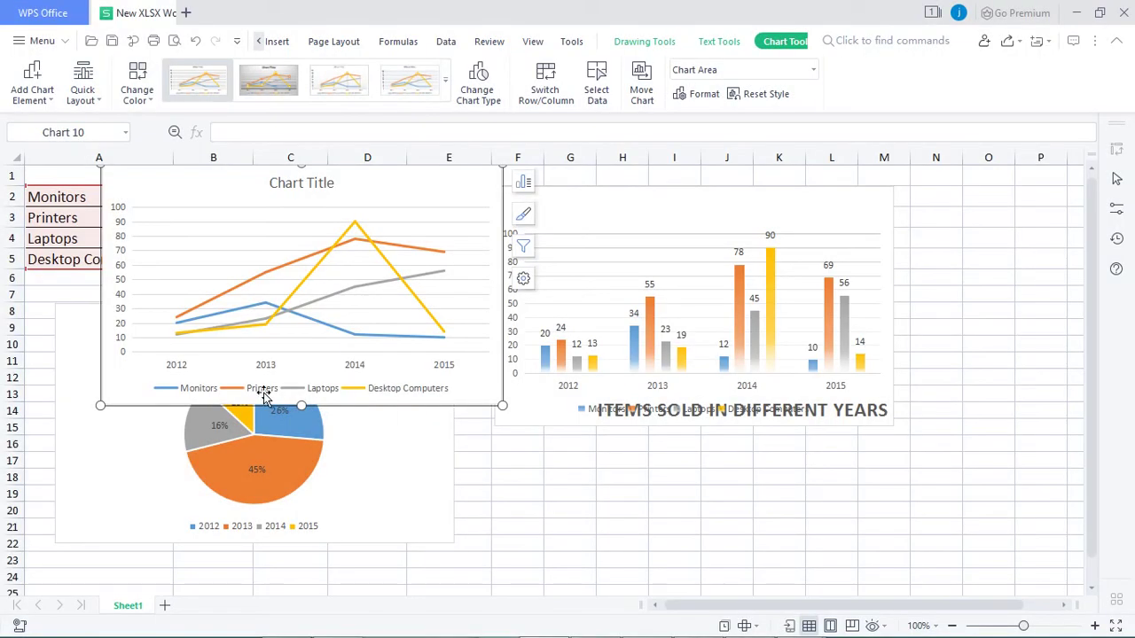
mouse_move(233, 321)
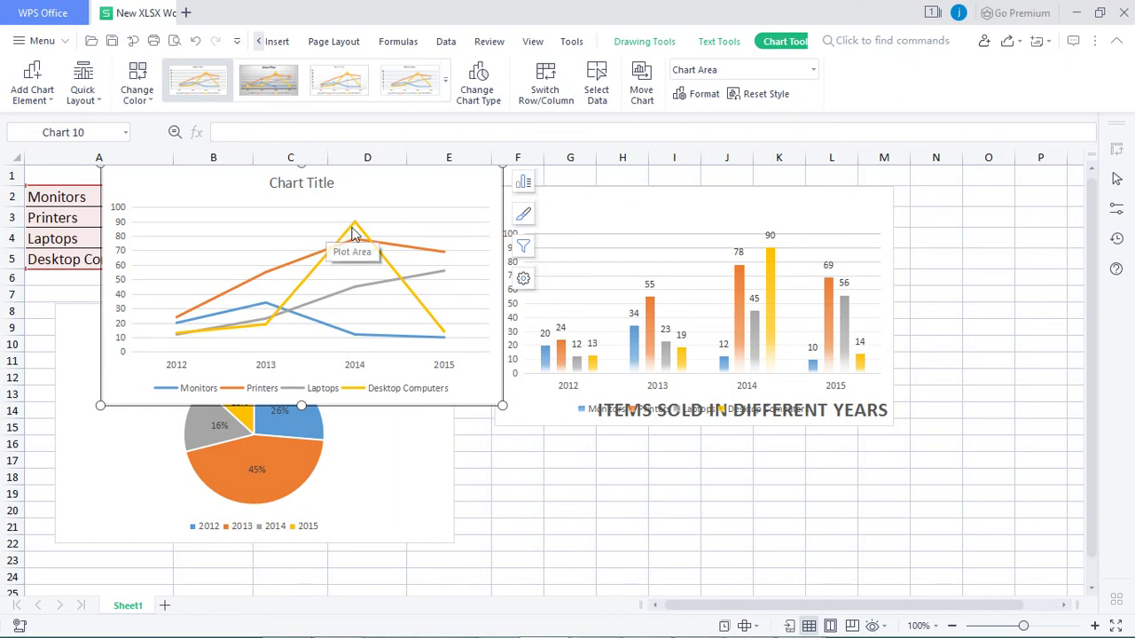
Step: Replace the line chart's title with "items sold in different years"
click(324, 183)
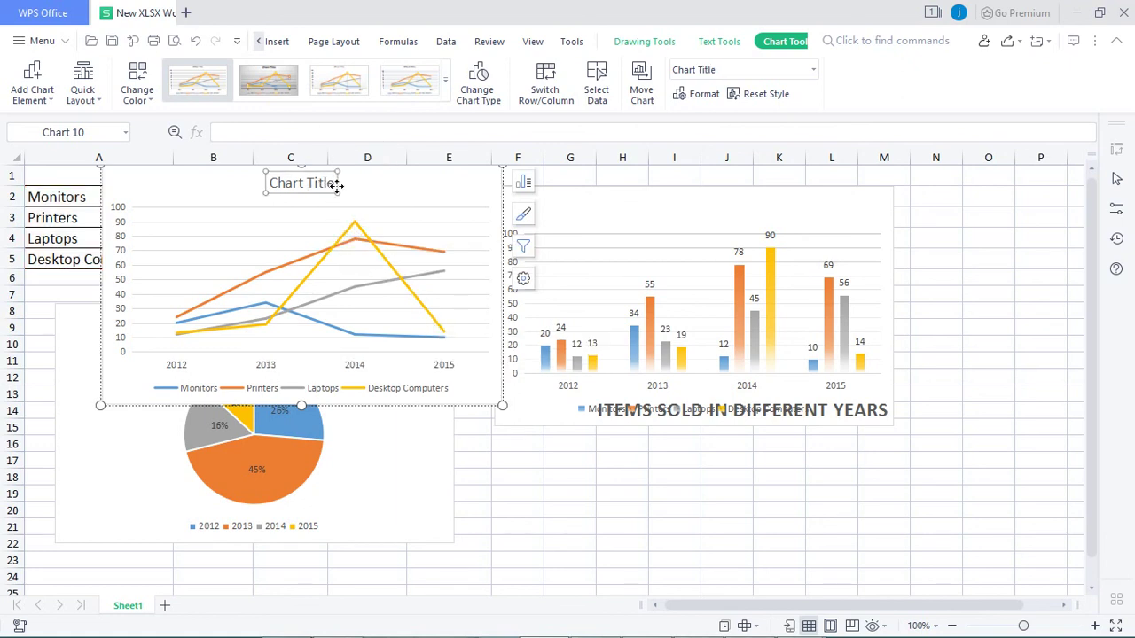
double_click(326, 182)
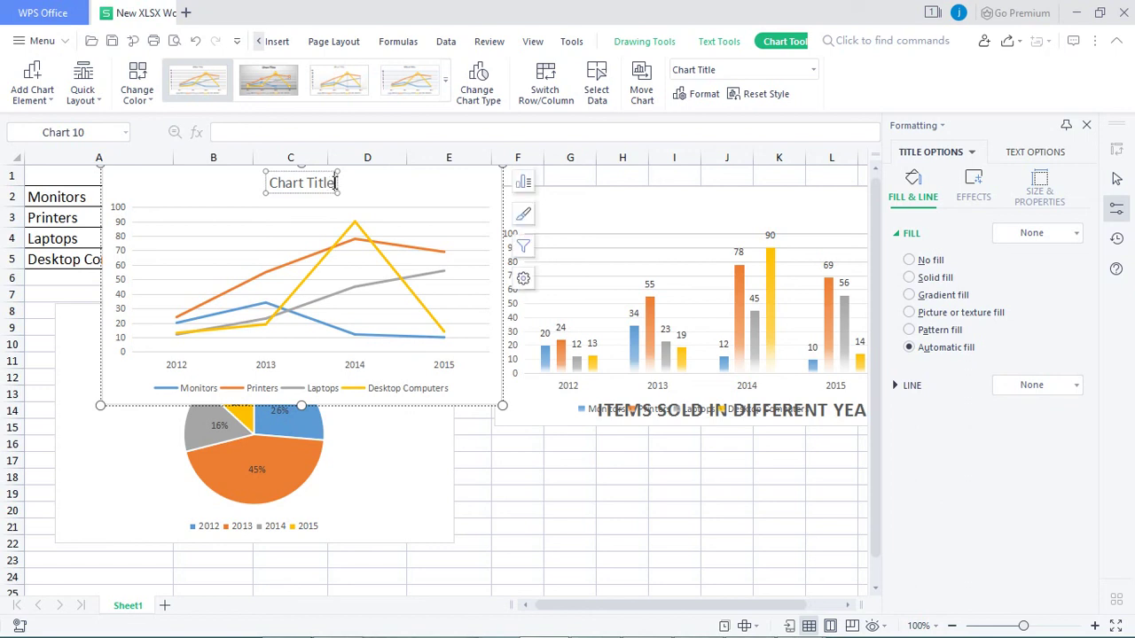
key(BackSpace)
key(BackSpace)
key(BackSpace)
key(BackSpace)
key(BackSpace)
key(BackSpace)
key(BackSpace)
key(BackSpace)
key(BackSpace)
key(BackSpace)
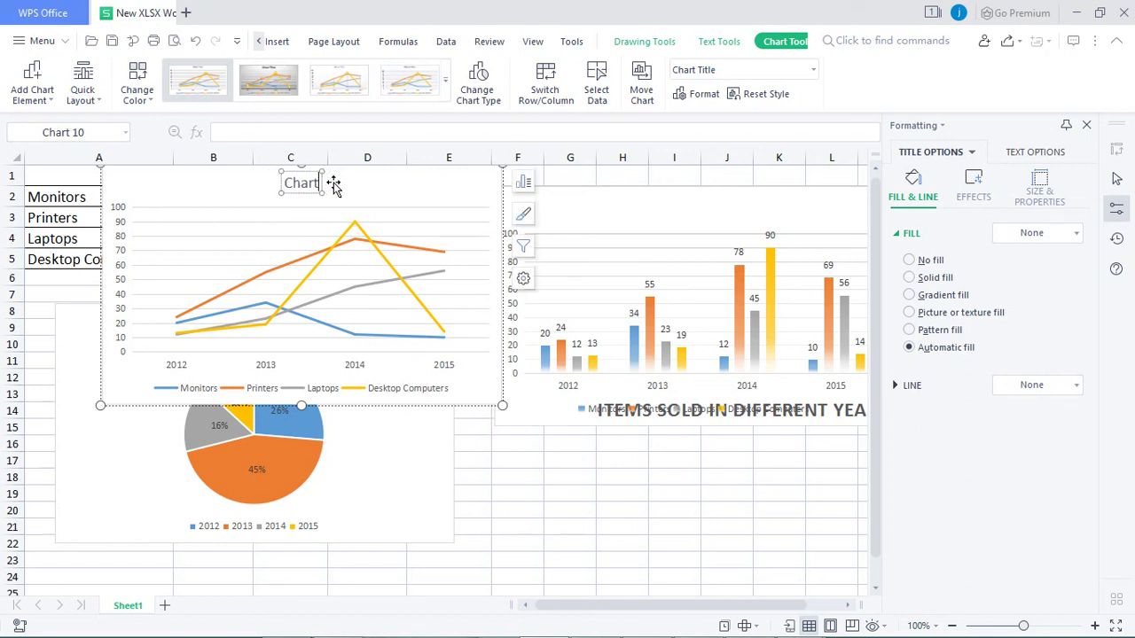
key(BackSpace)
text(ite)
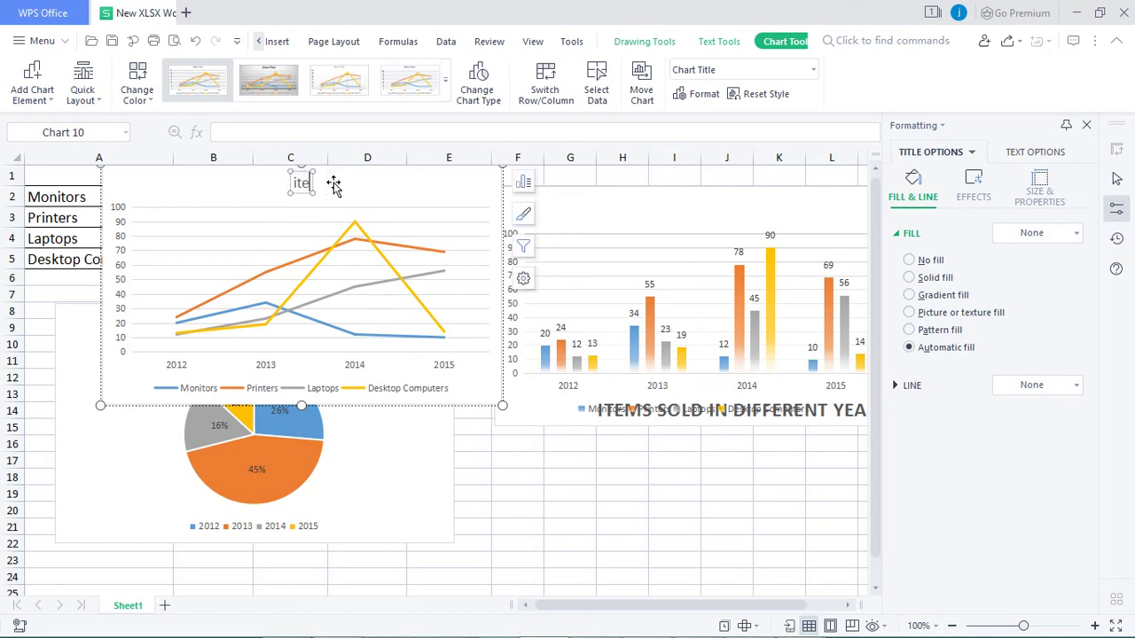
text(ms sold)
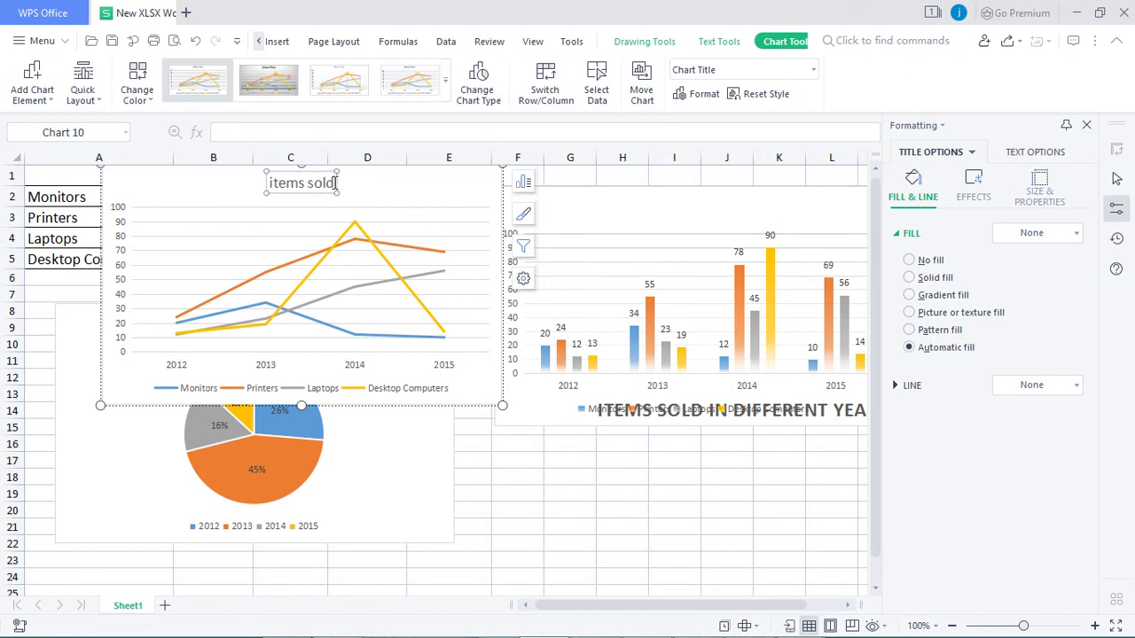
text( in differen)
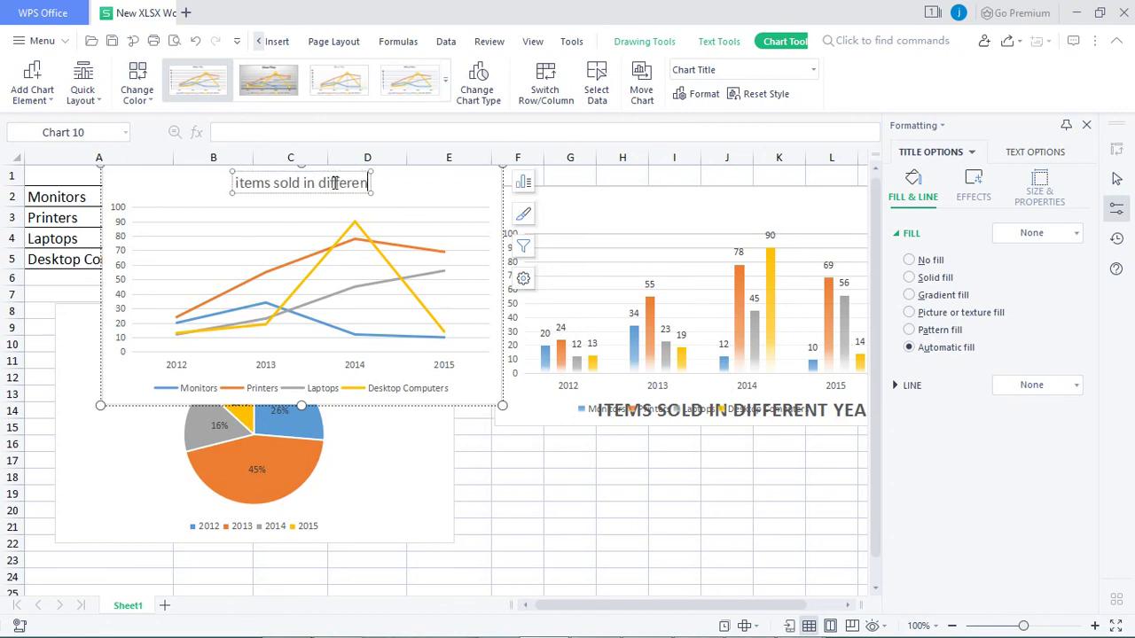
text(t years)
key(Return)
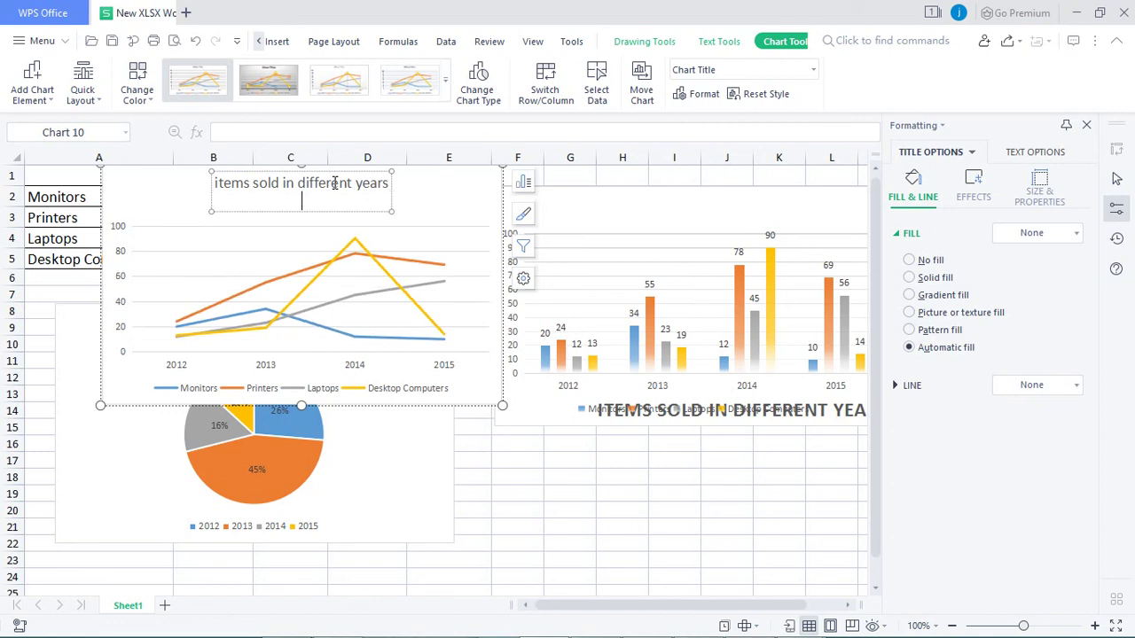
key(BackSpace)
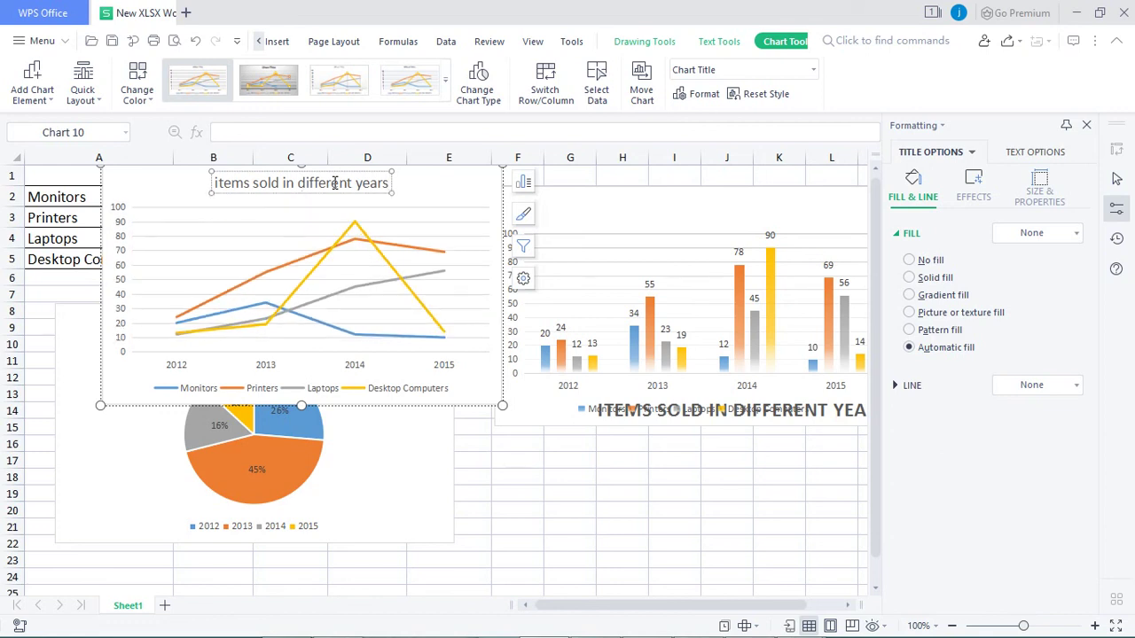